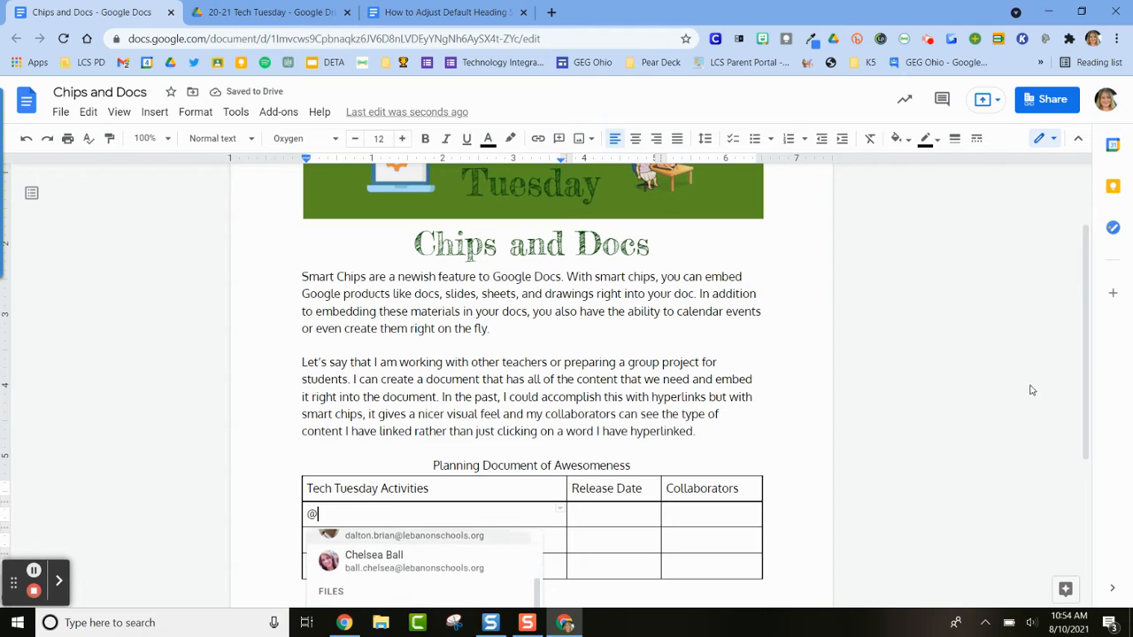
# Insert a smart chip for the first "#1 Bookmarks and Favicons" slides file in the first empty Tech Tuesday Activities cell and preview it
pyautogui.moveTo(1084, 365); pyautogui.dragTo(1089, 427)
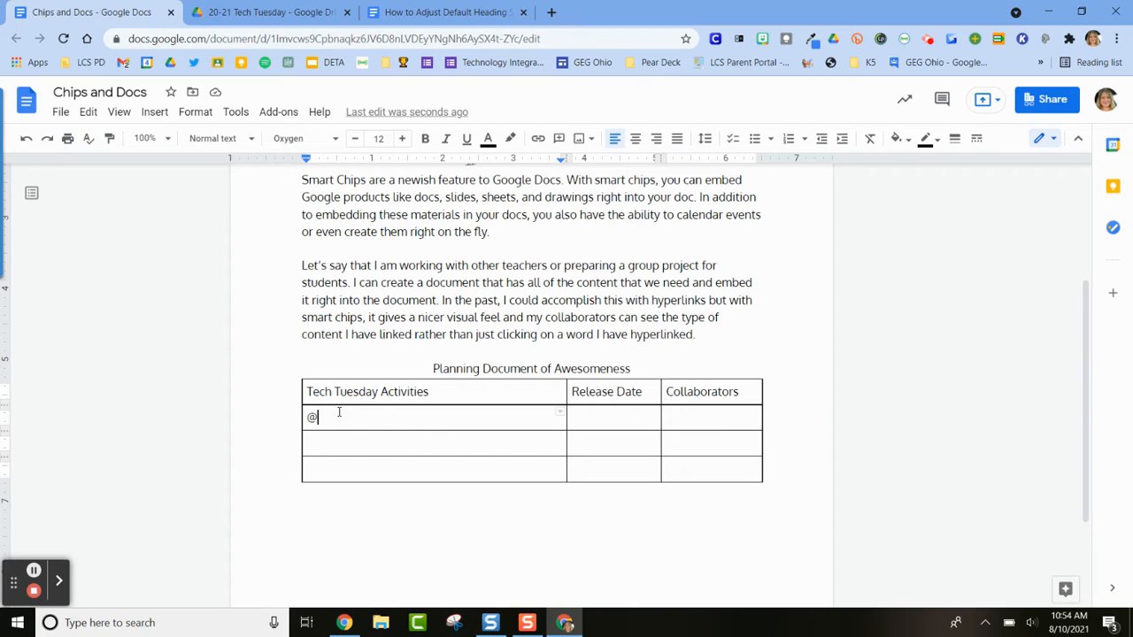
pyautogui.press('BackSpace')
pyautogui.write('@book')
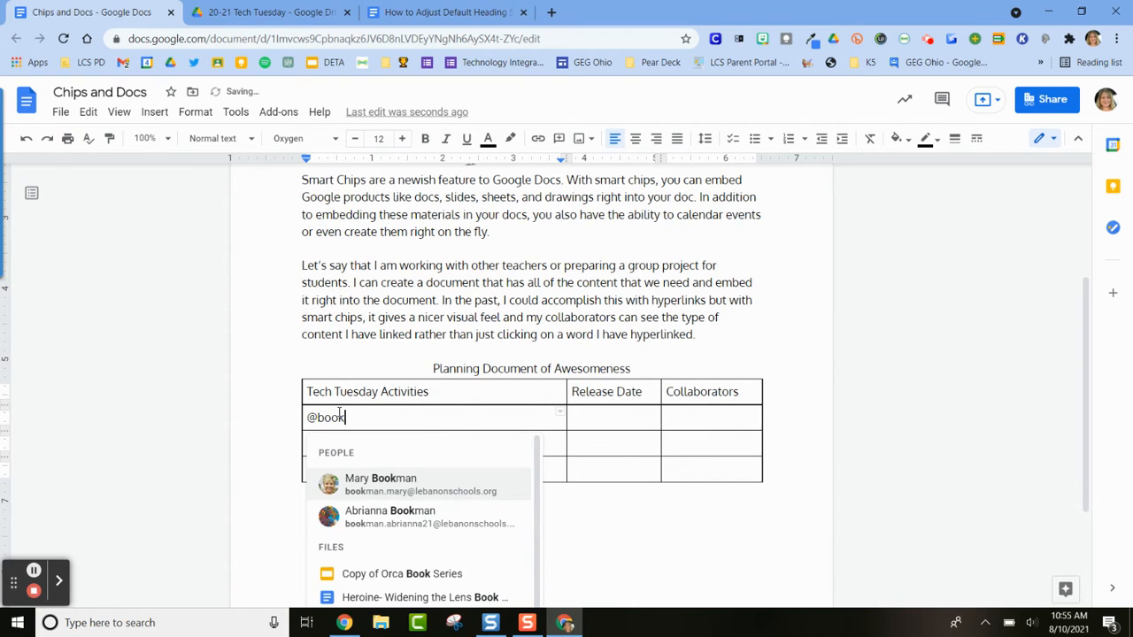
pyautogui.click(536, 531)
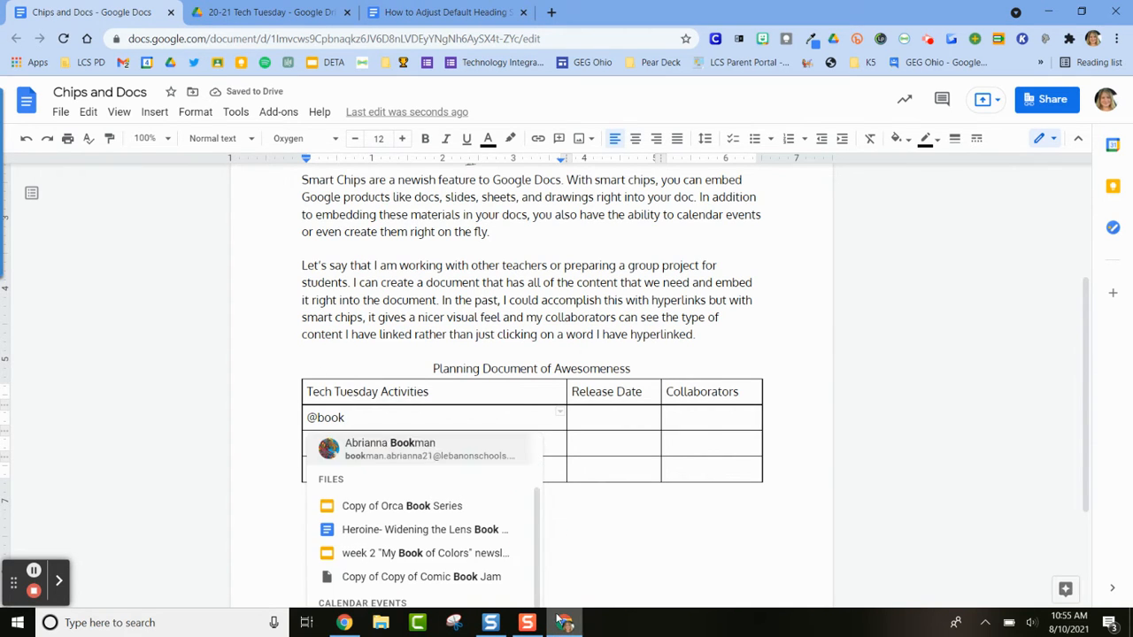
pyautogui.write('mark')
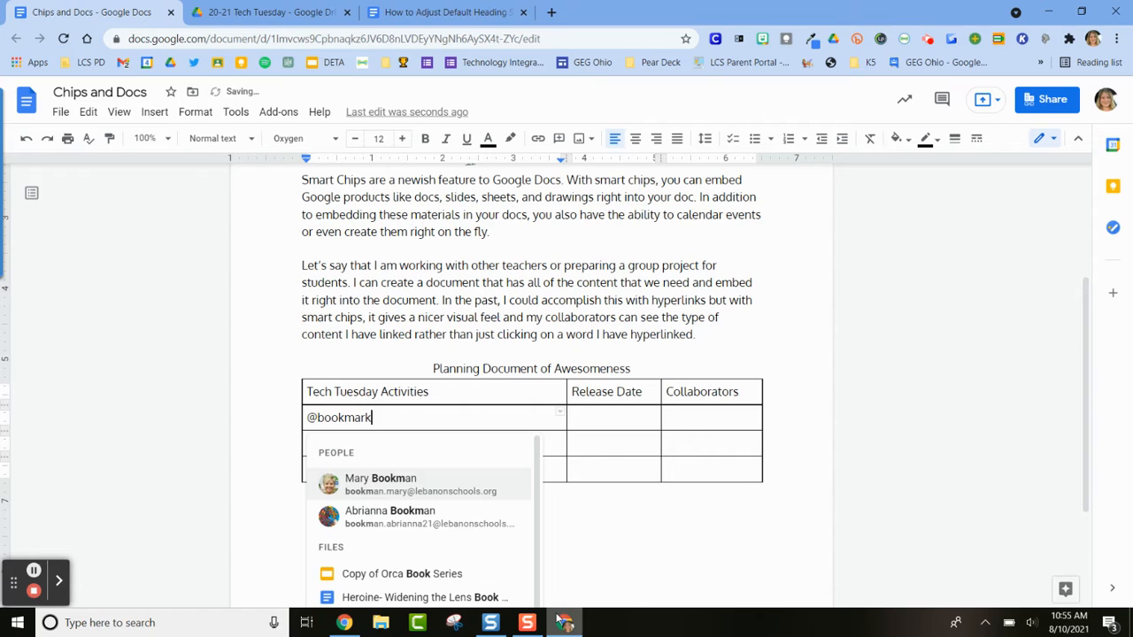
pyautogui.write('s')
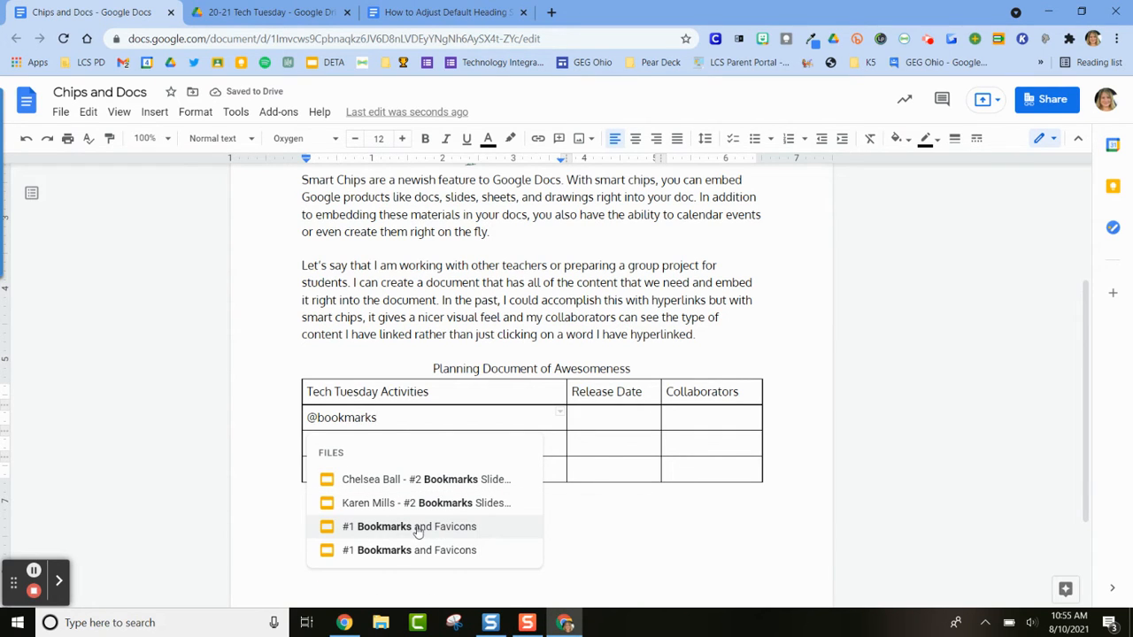
pyautogui.click(415, 527)
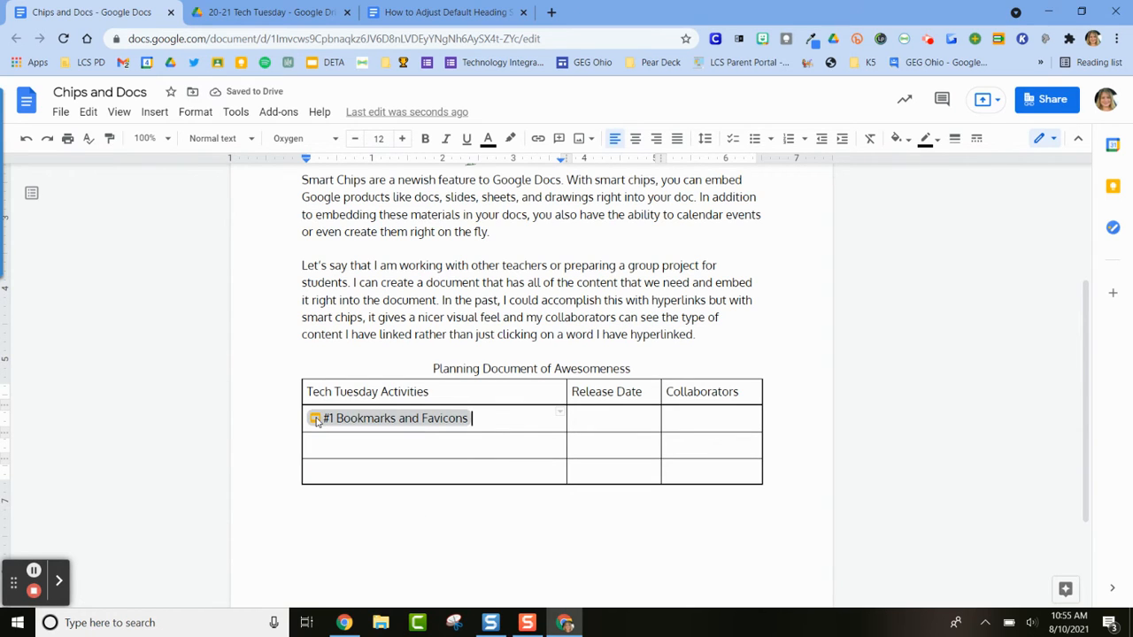
pyautogui.moveTo(316, 421)
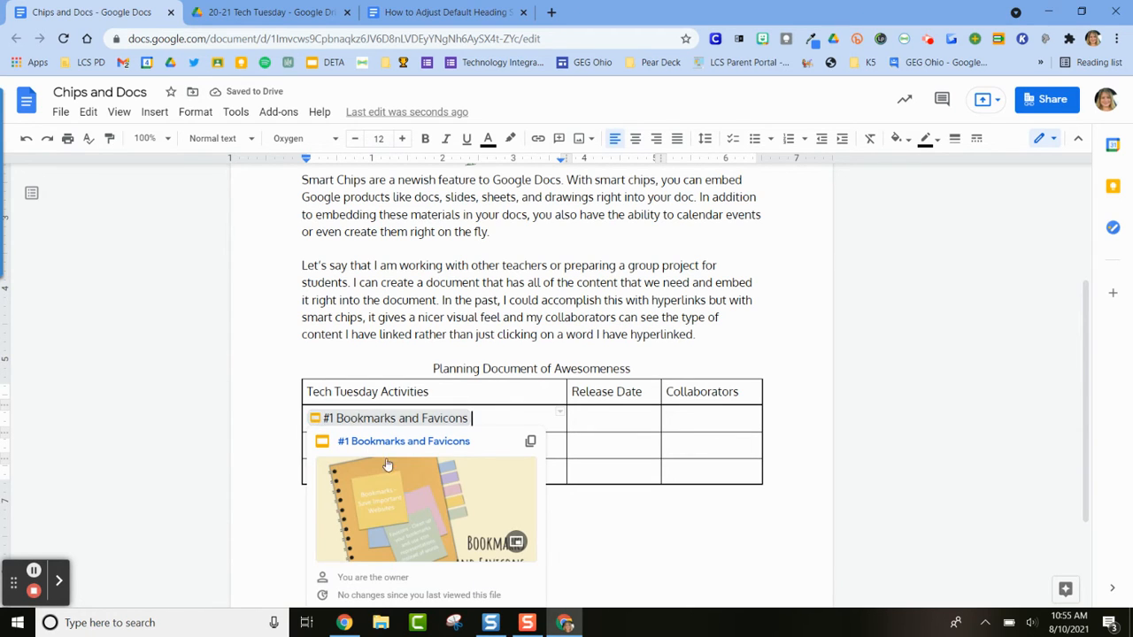
pyautogui.scroll(-3, 394, 514)
pyautogui.moveTo(404, 268)
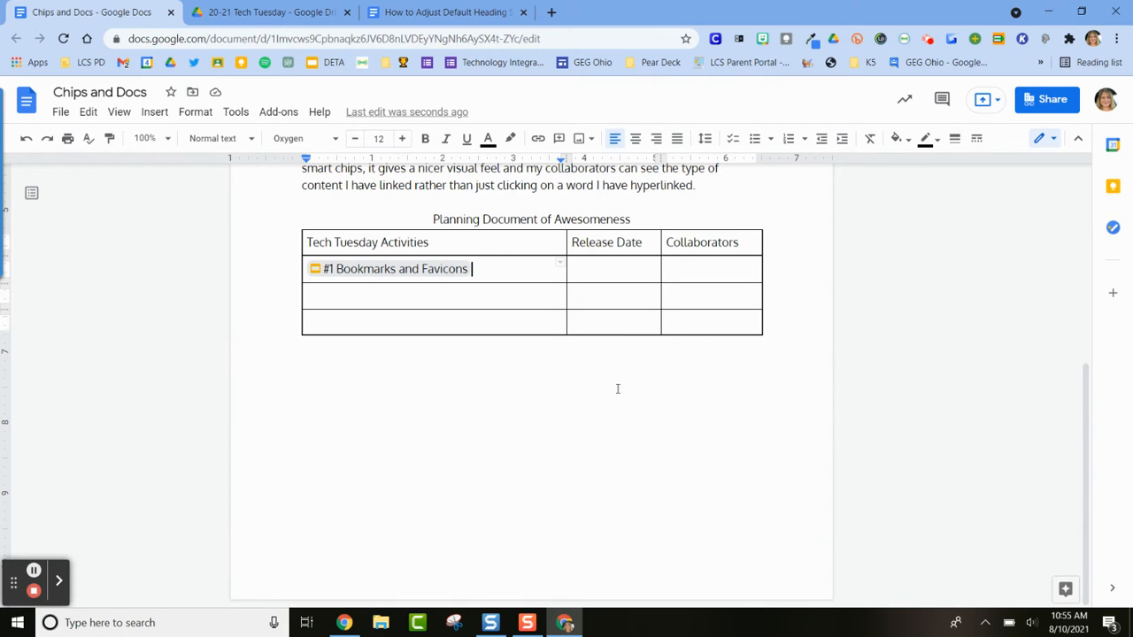
# Insert an Aug 16, 2021 date chip in the Release Date cell of the Bookmarks and Favicons row
pyautogui.click(598, 266)
pyautogui.write('@')
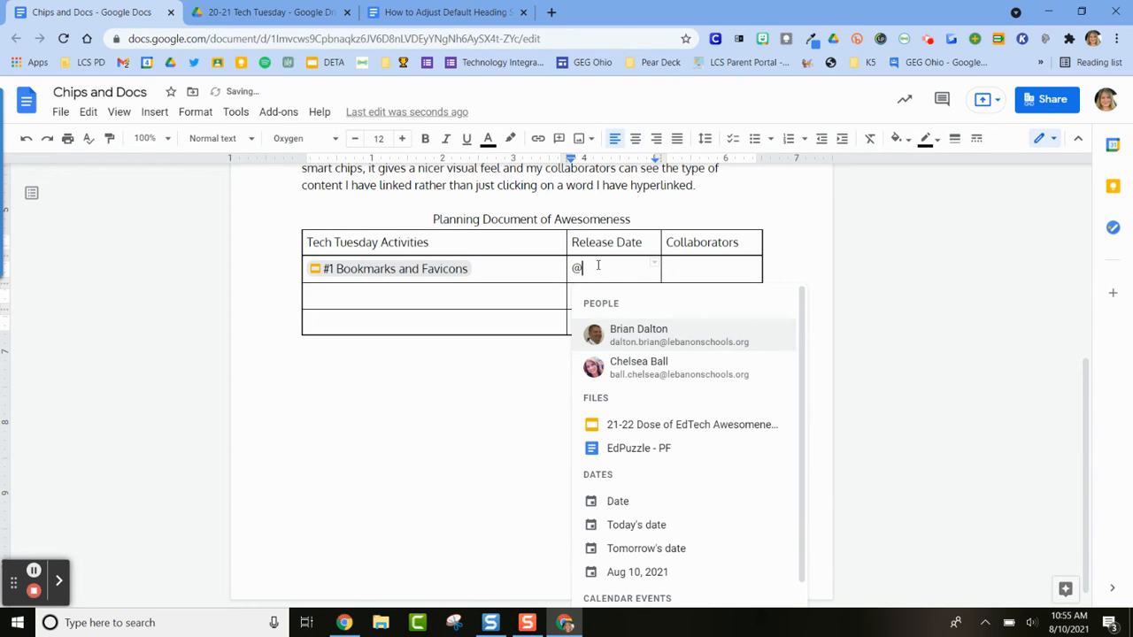
pyautogui.write('aug')
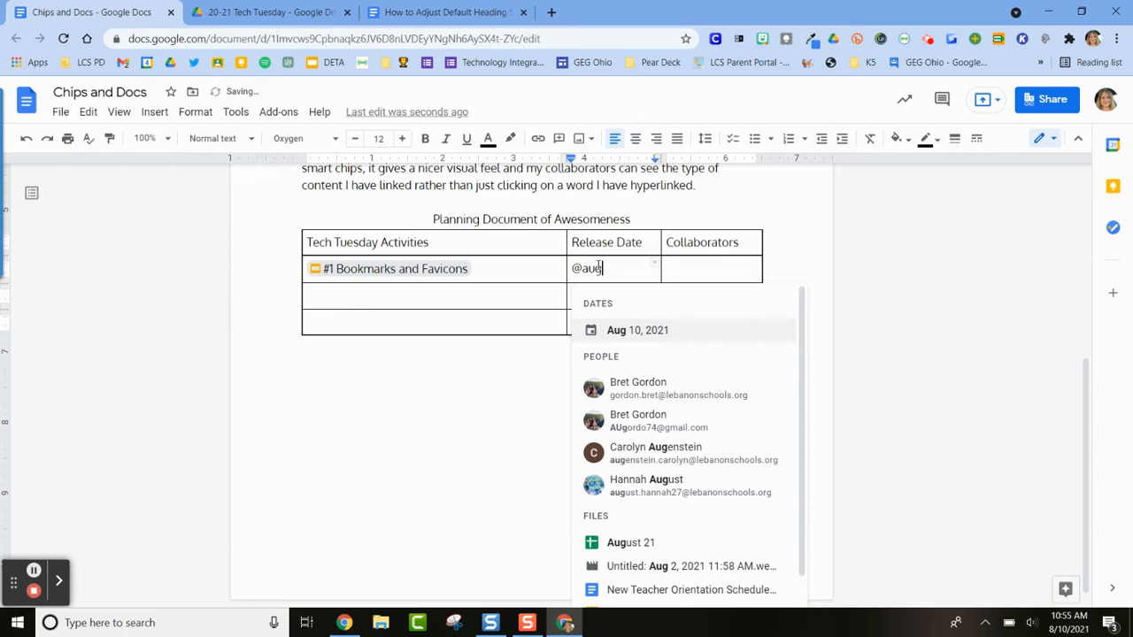
pyautogui.write('ust ')
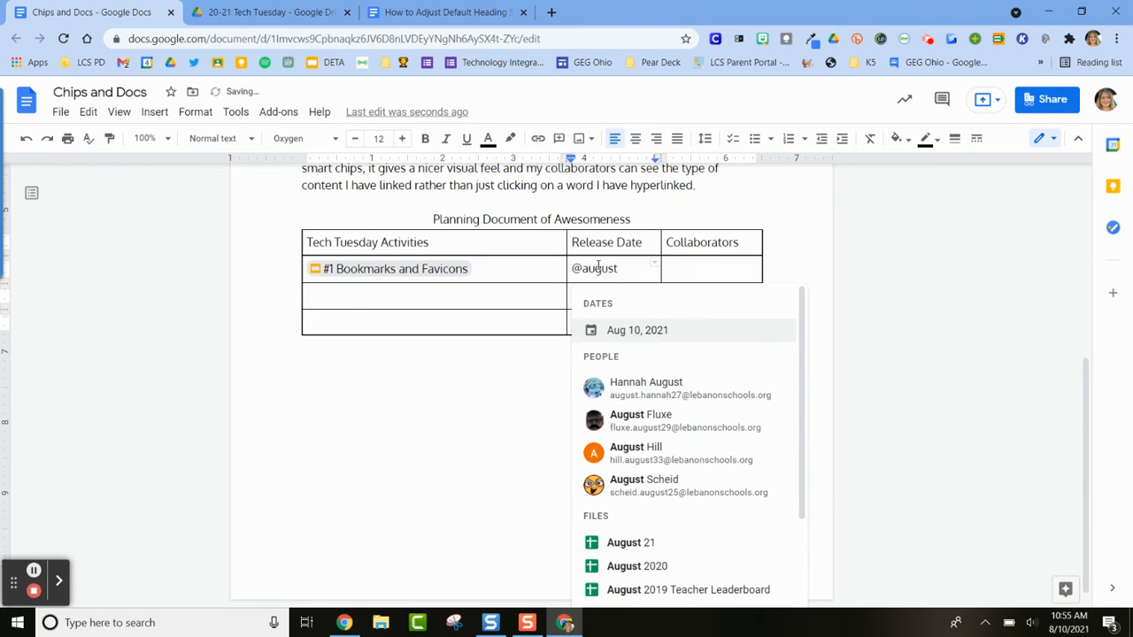
pyautogui.write('16')
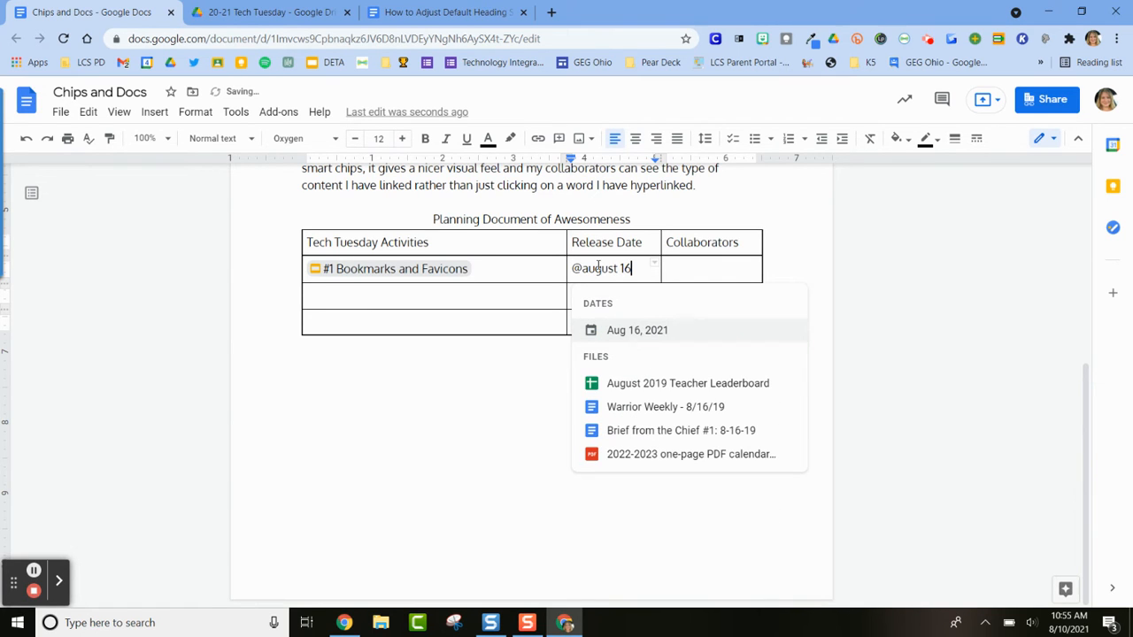
pyautogui.click(610, 334)
# Open the meeting booking form from the Aug 16, 2021 date chip, then return to the Chips and Docs document without saving an event
pyautogui.moveTo(626, 274)
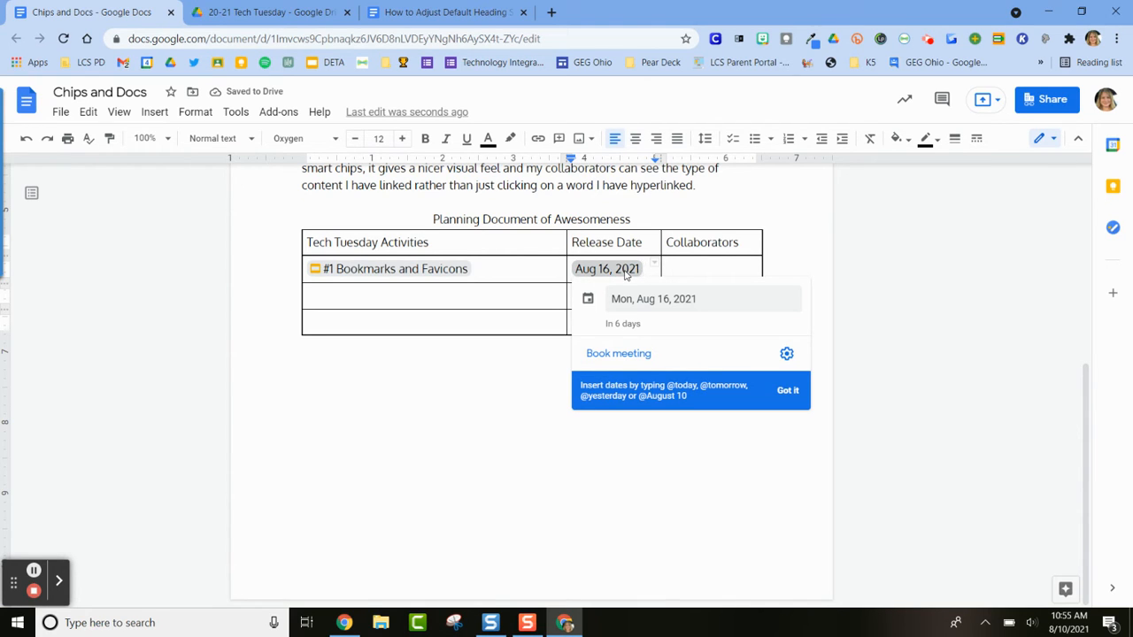
pyautogui.click(623, 354)
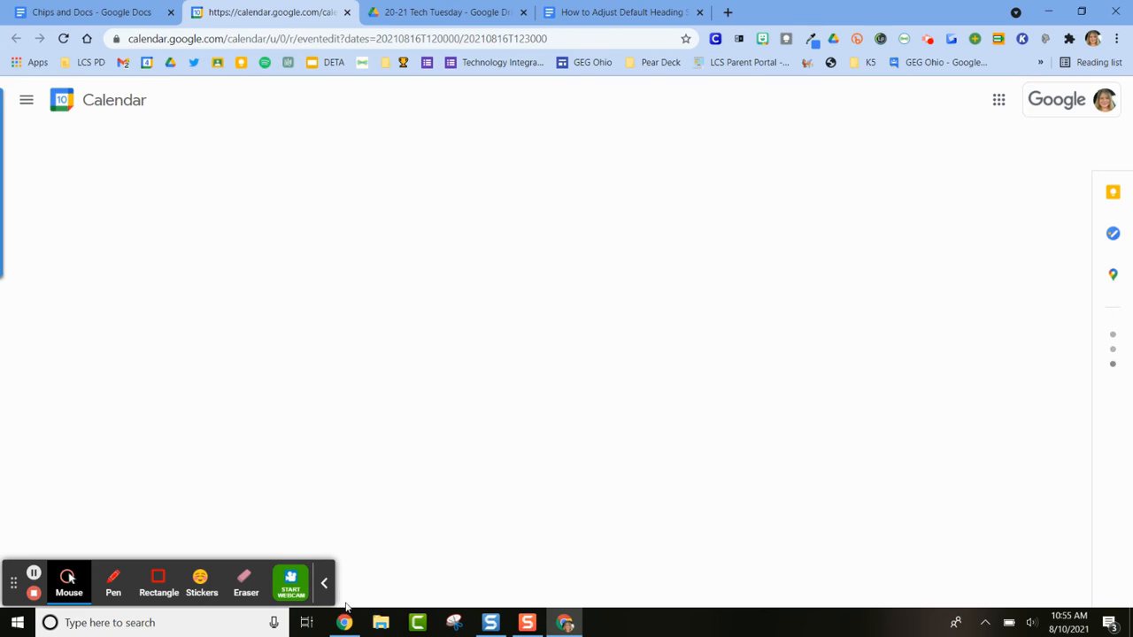
pyautogui.click(324, 582)
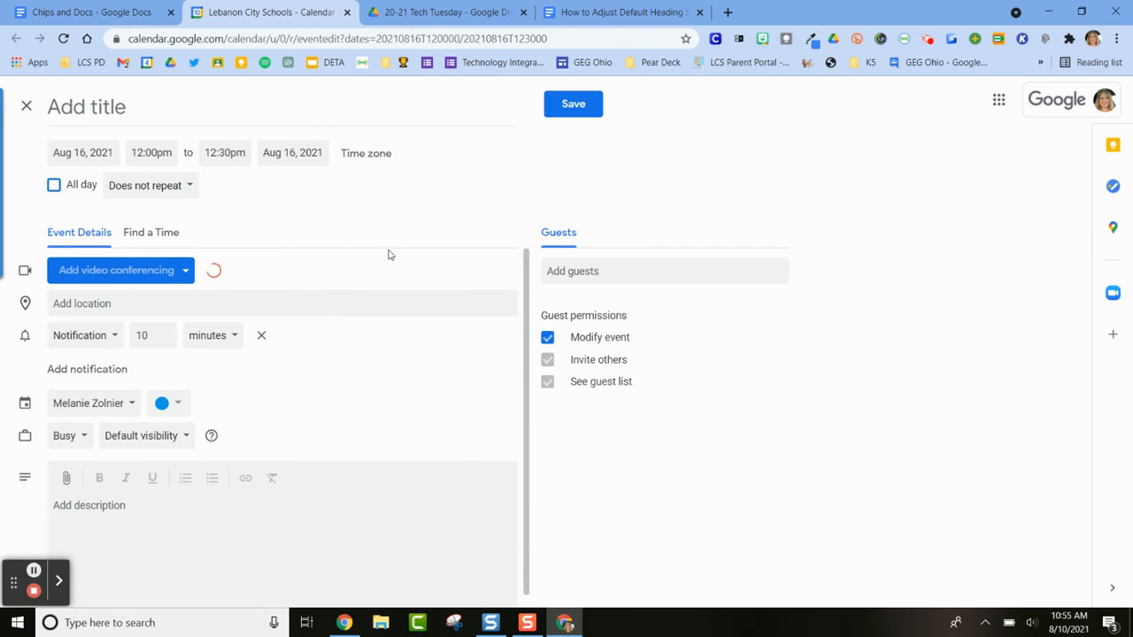
pyautogui.click(184, 108)
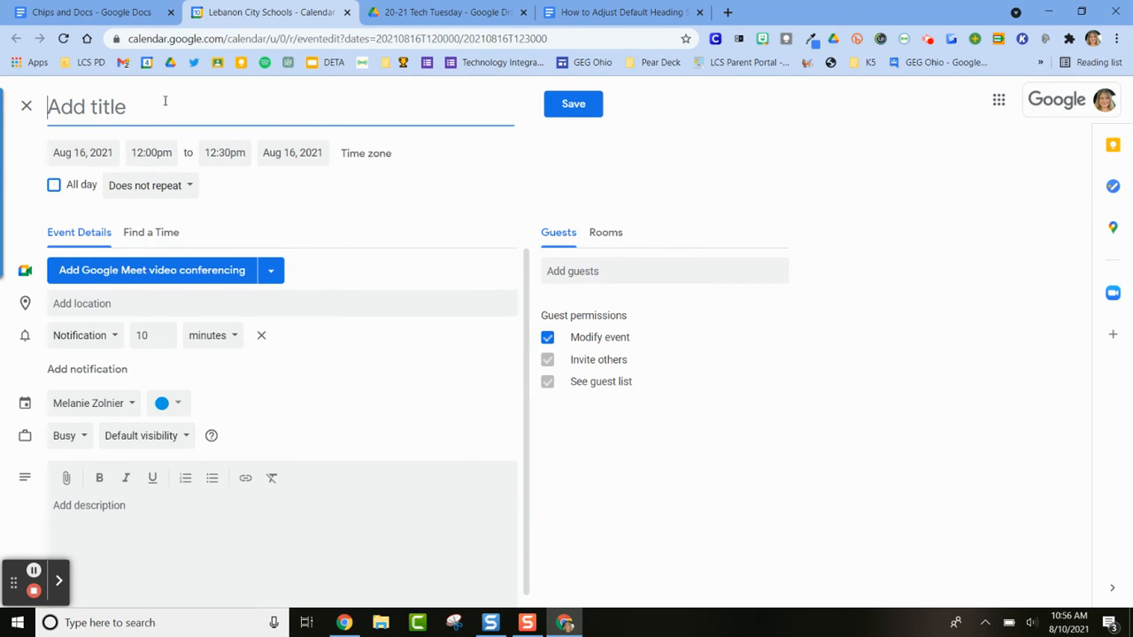
pyautogui.click(124, 13)
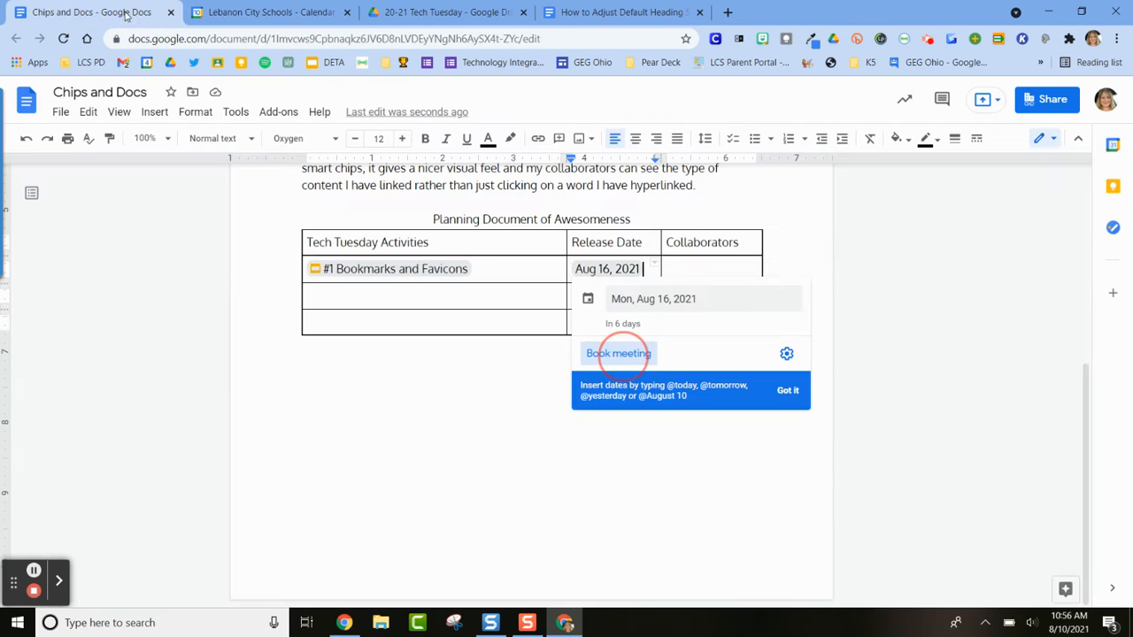
# Insert a people chip for the collaborator in the Collaborators cell of the Bookmarks and Favicons row
pyautogui.doubleClick(692, 271)
pyautogui.click(692, 270)
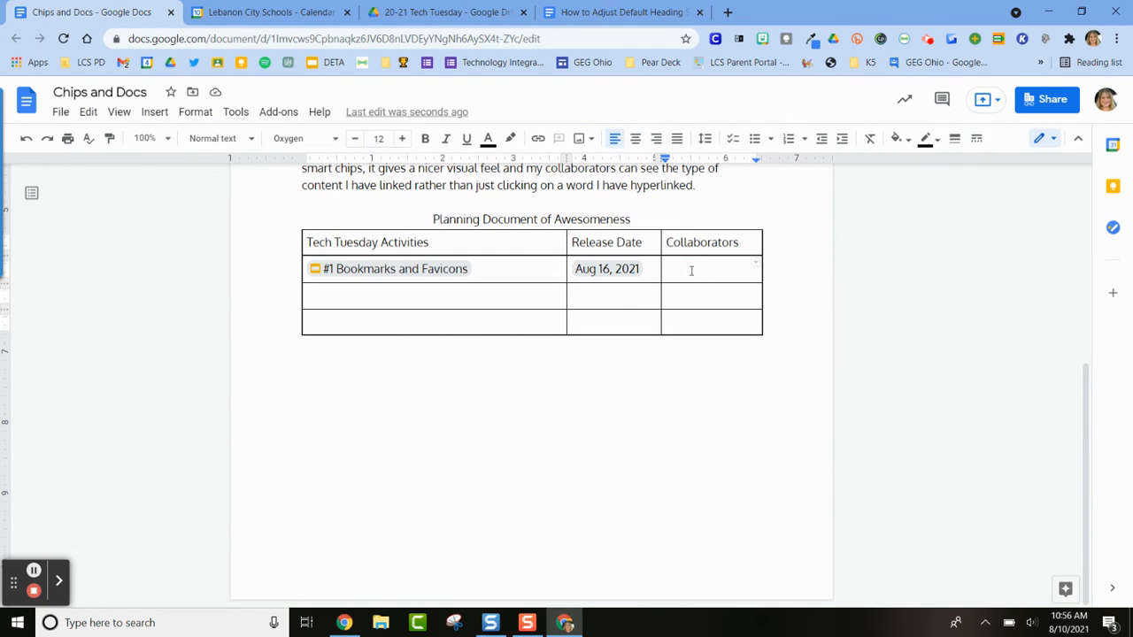
pyautogui.write('@mar')
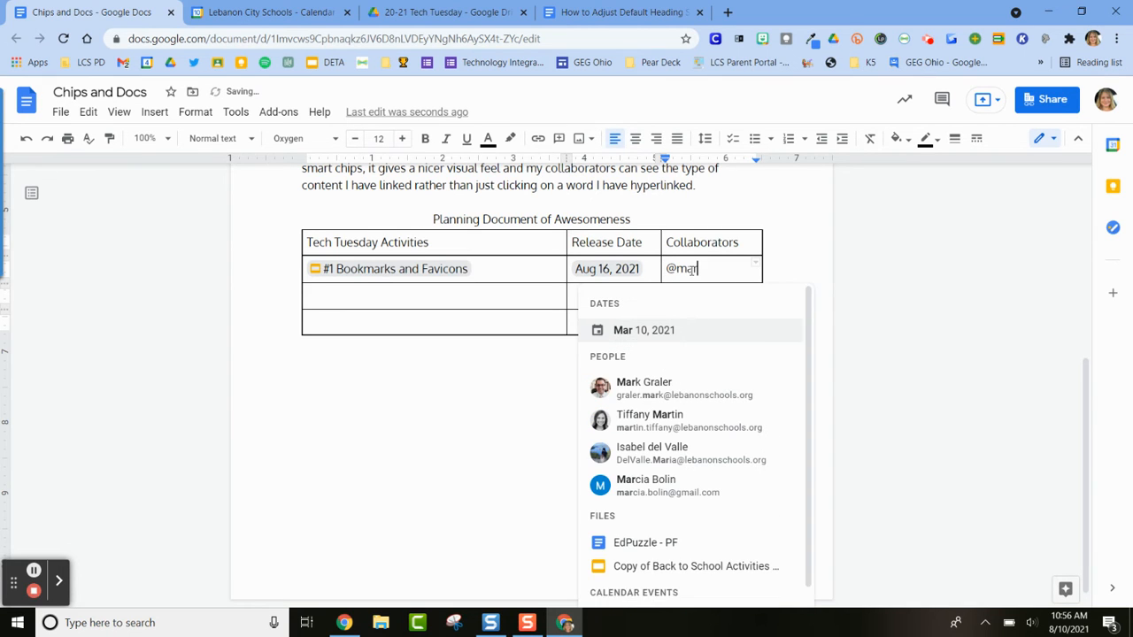
pyautogui.click(645, 382)
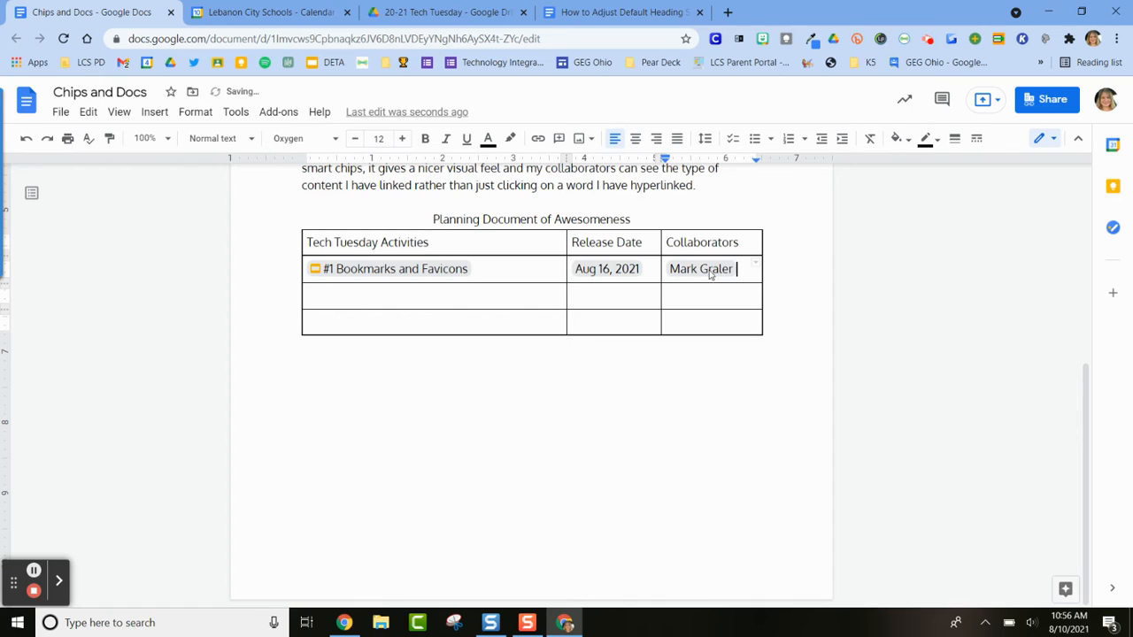
pyautogui.moveTo(692, 267)
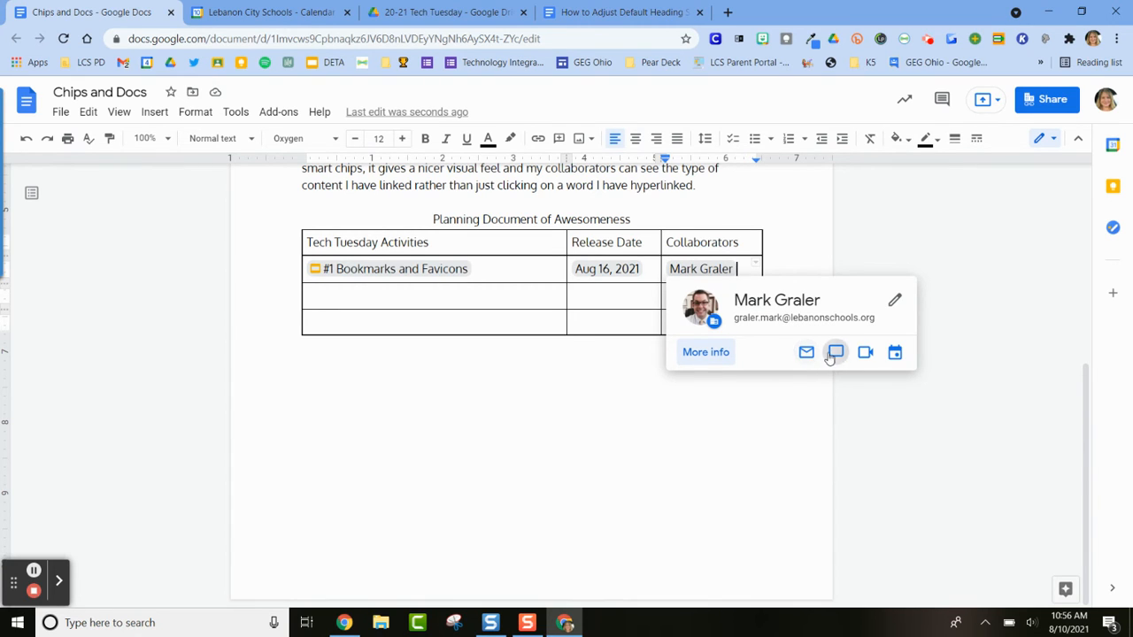
# Insert a smart chip for the "Captain Chrome" Docs file in the second activity row and preview it
pyautogui.click(363, 294)
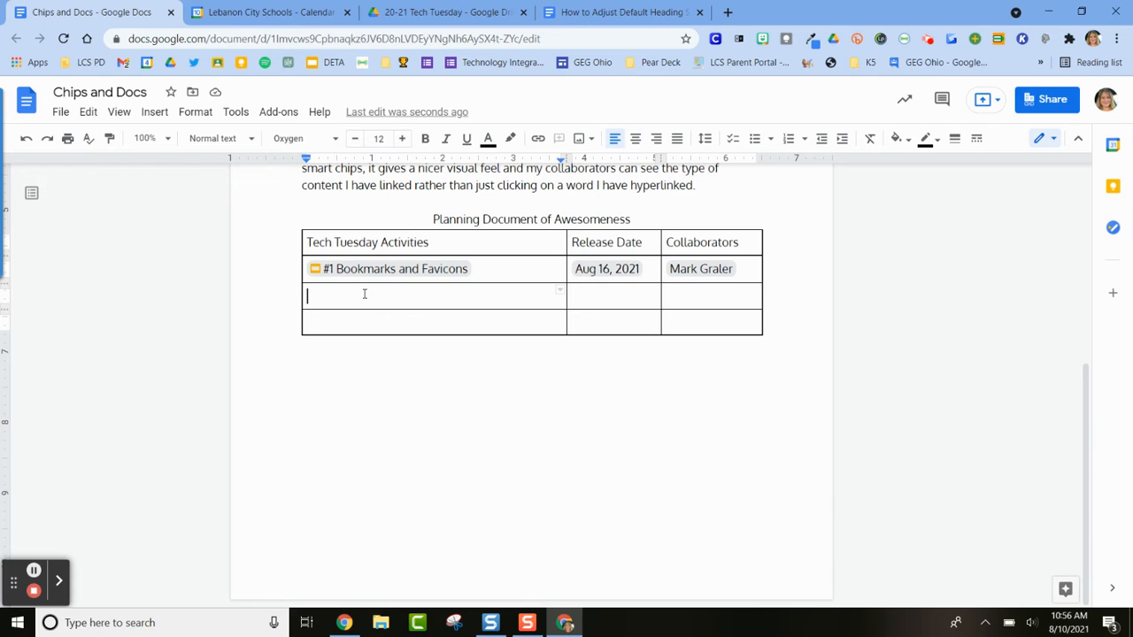
pyautogui.write('@')
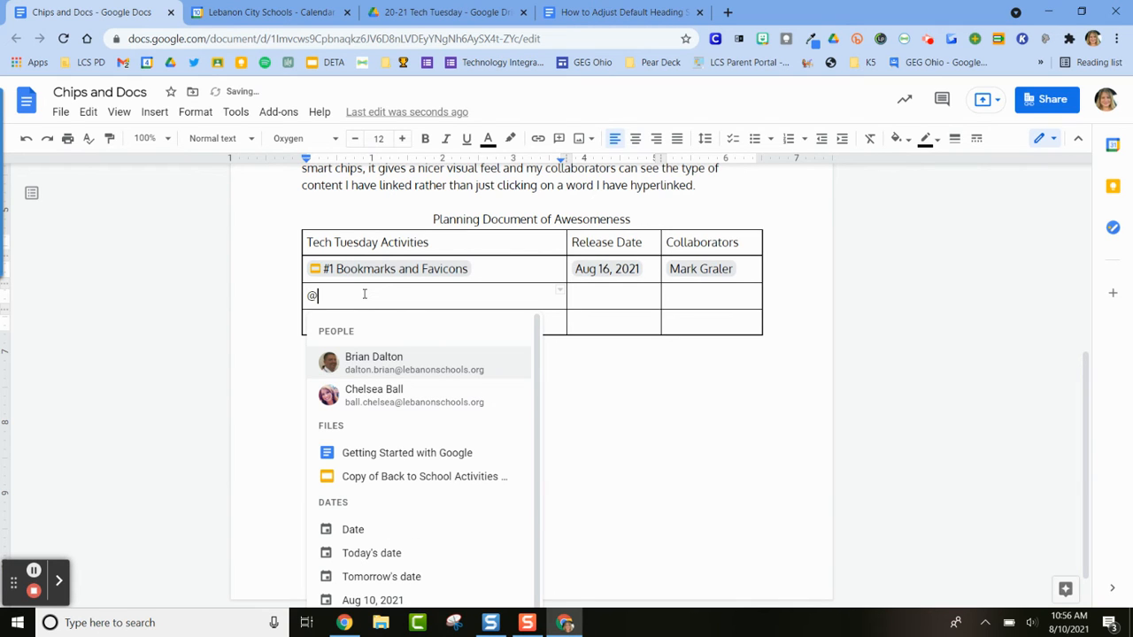
pyautogui.write('cap')
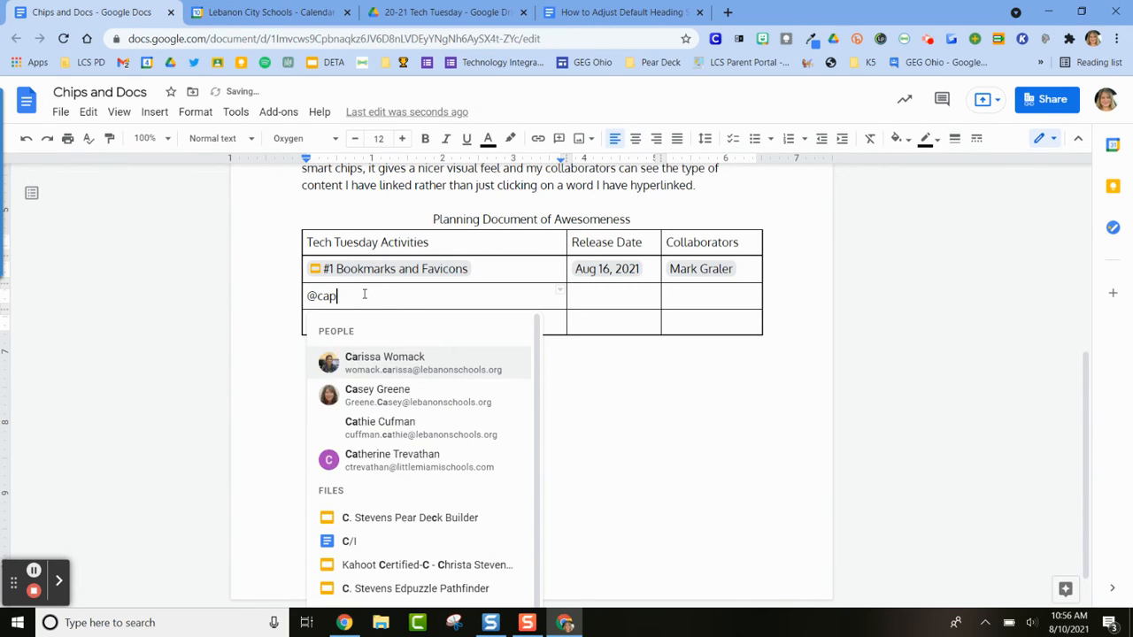
pyautogui.write('tain')
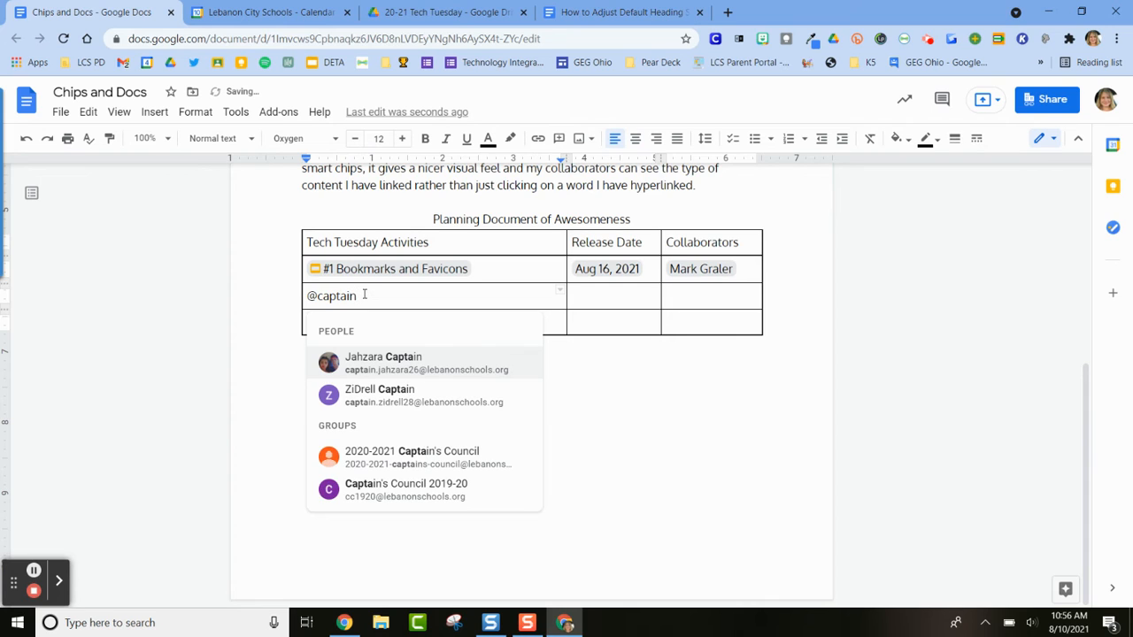
pyautogui.write(' ch')
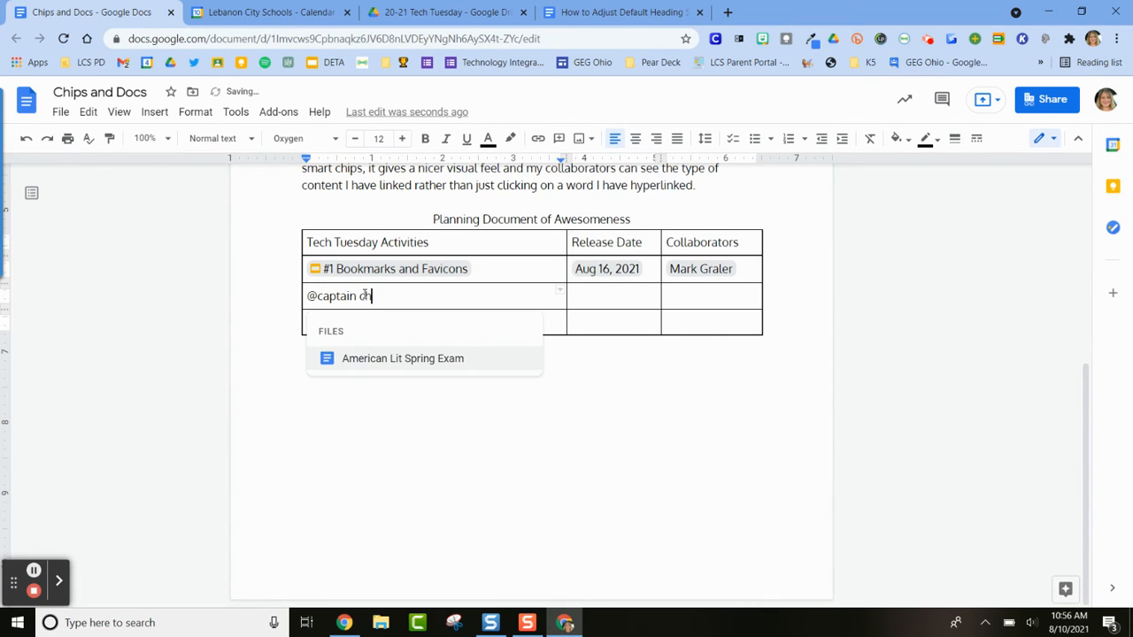
pyautogui.write('rome')
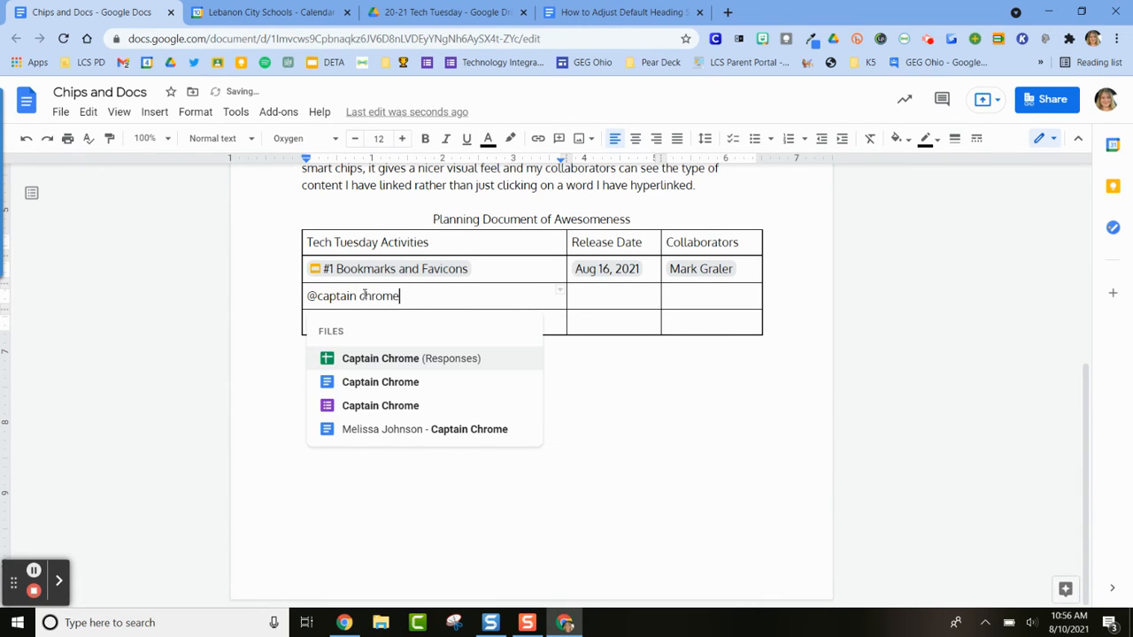
pyautogui.click(363, 383)
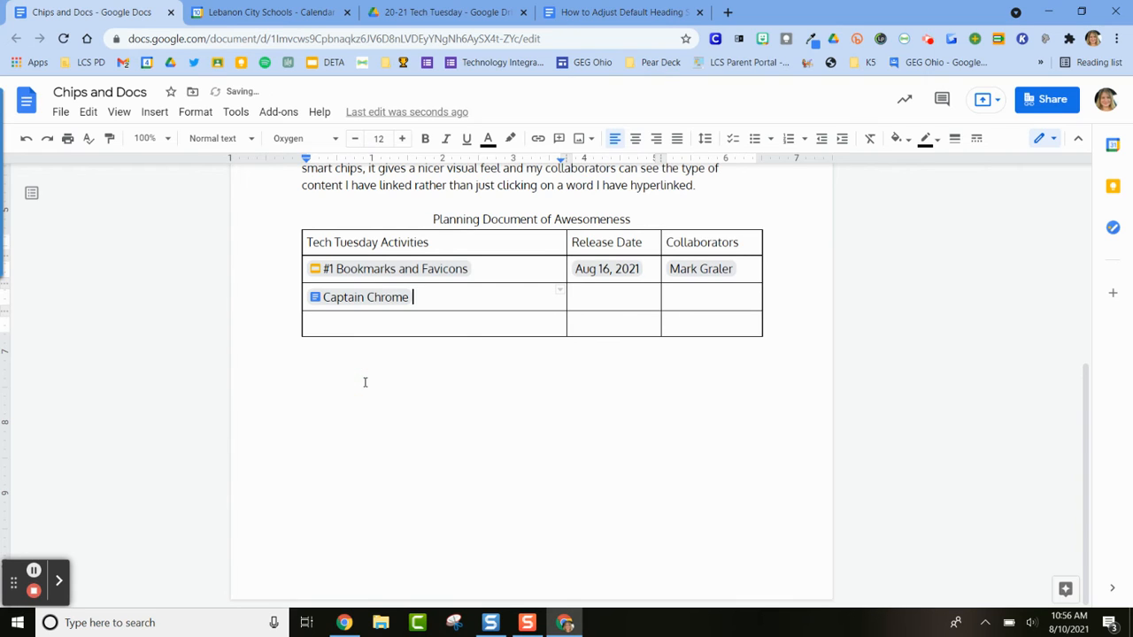
pyautogui.moveTo(402, 300)
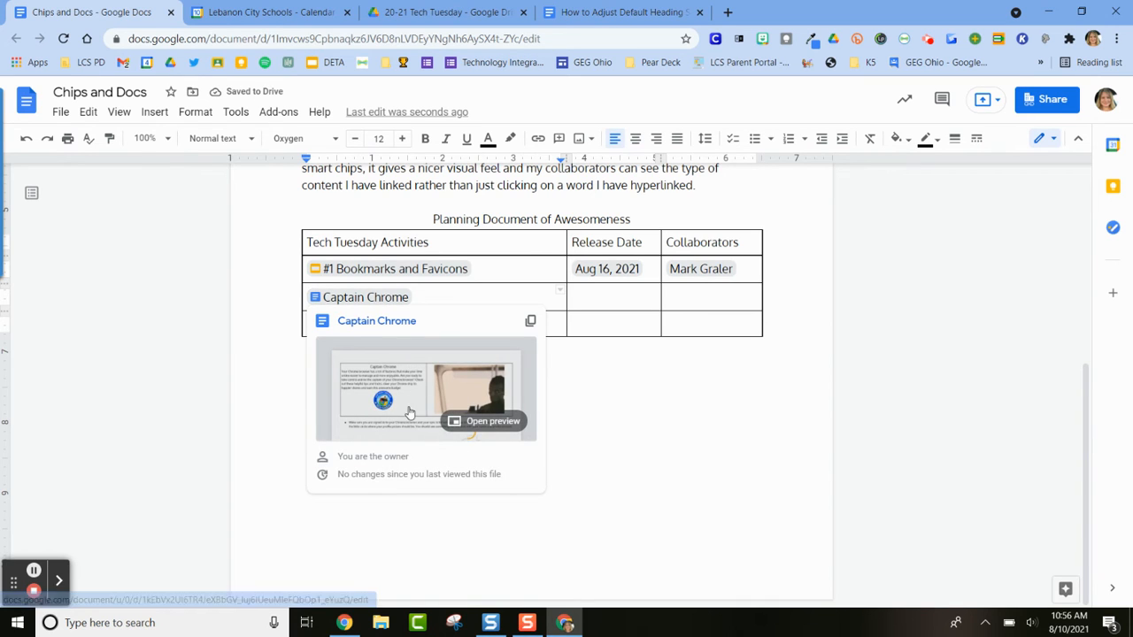
# Insert the "Aloha Wine Dinner" calendar event chip in the Release Date cell of the Captain Chrome row
pyautogui.click(615, 298)
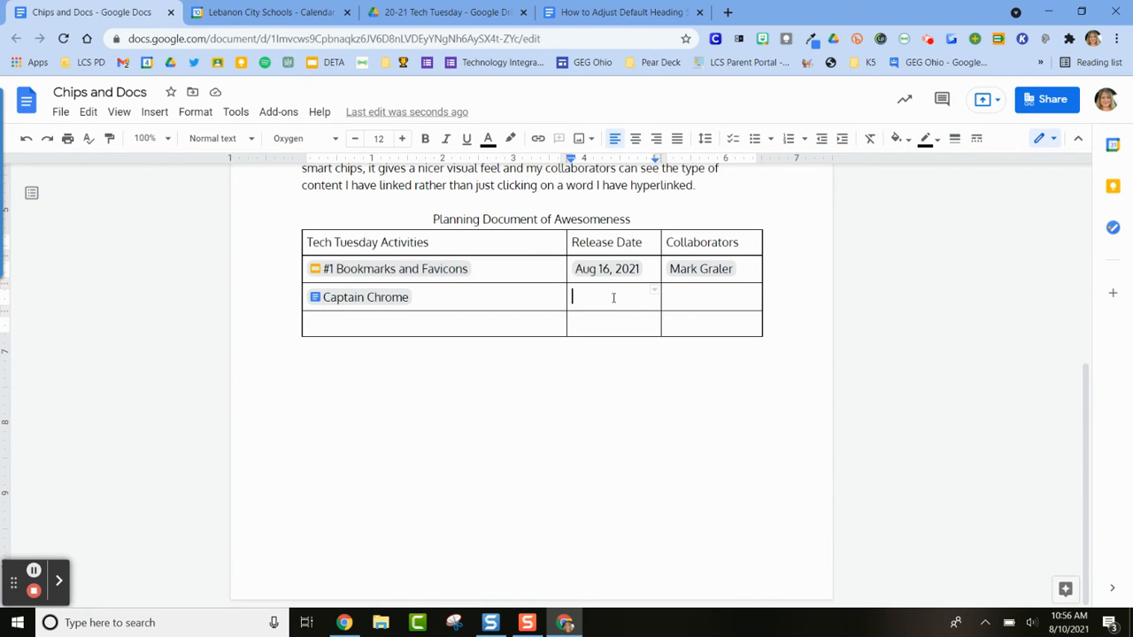
pyautogui.write('@a')
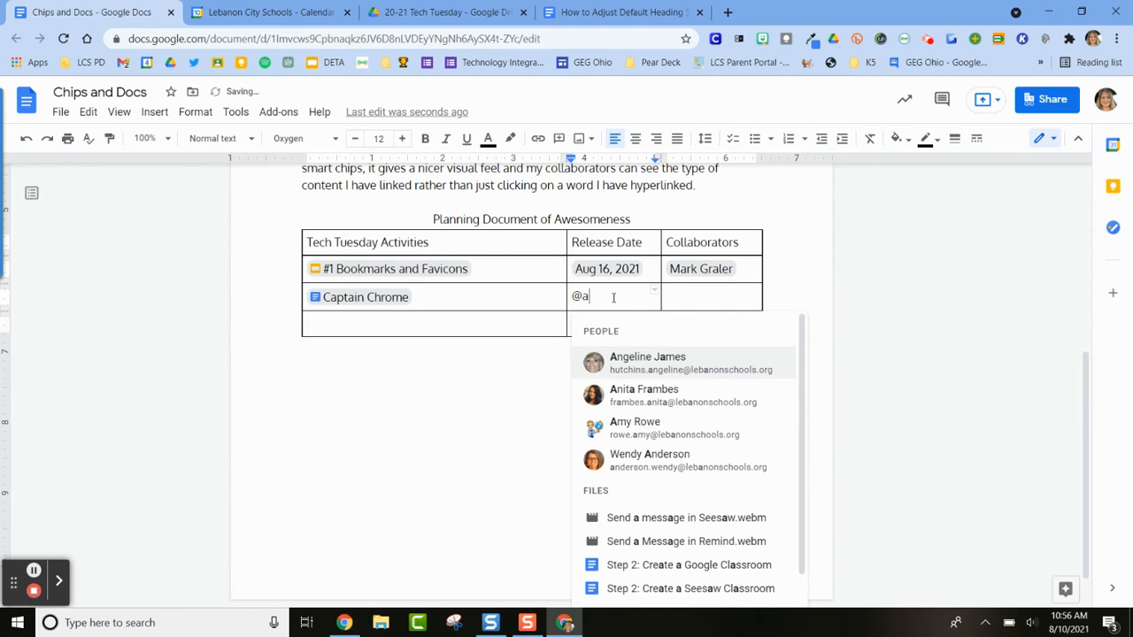
pyautogui.press('BackSpace')
pyautogui.press('BackSpace')
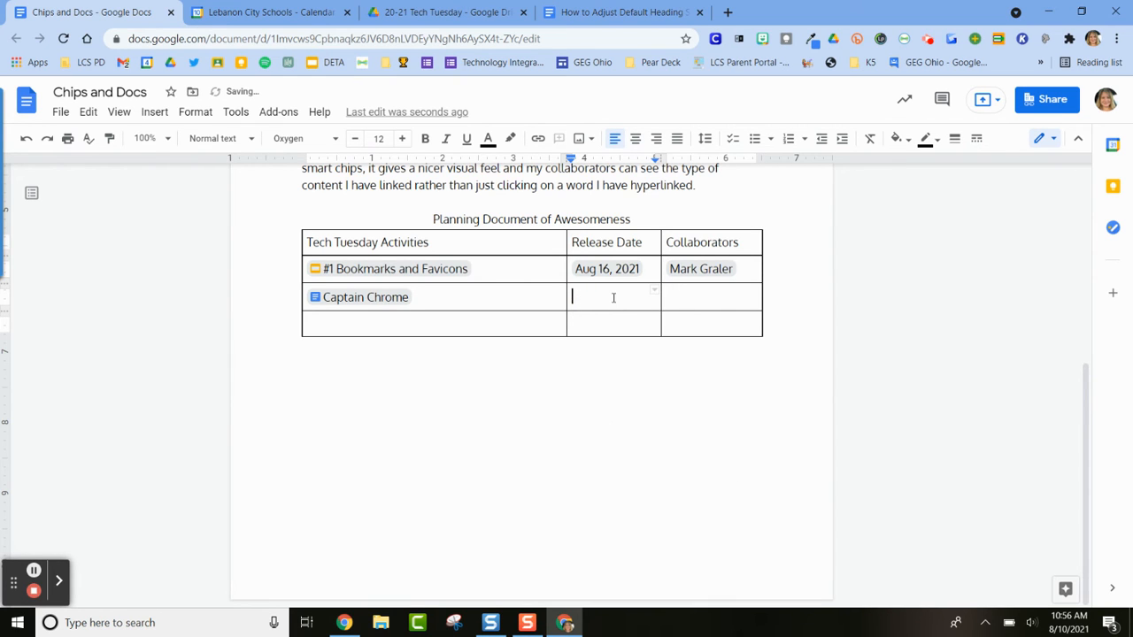
pyautogui.write('@')
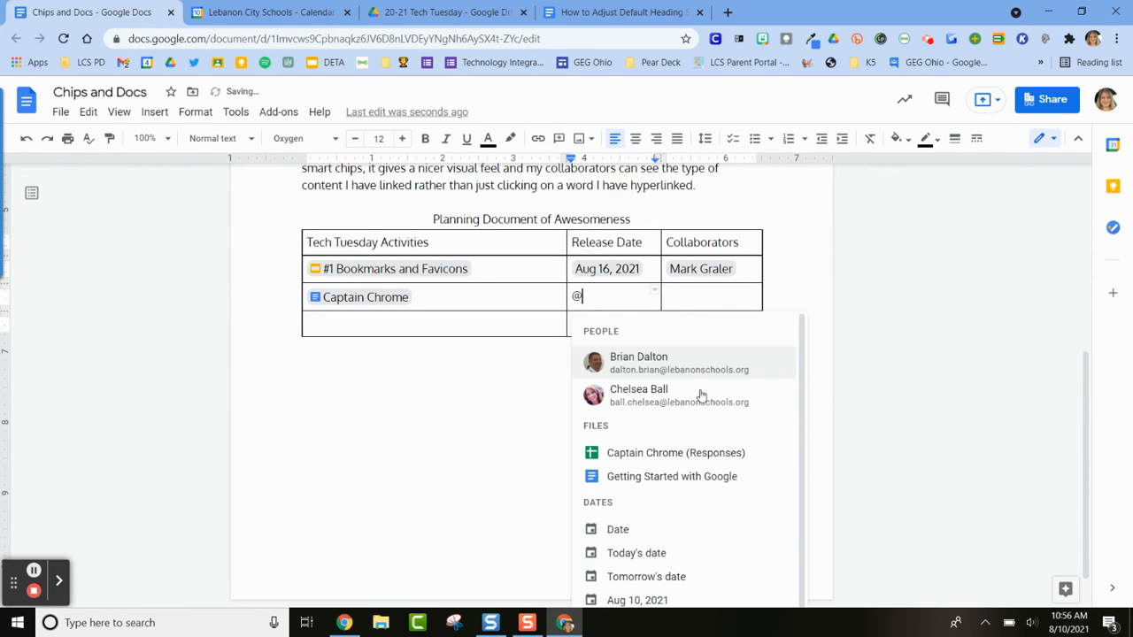
pyautogui.scroll(-1, 699, 456)
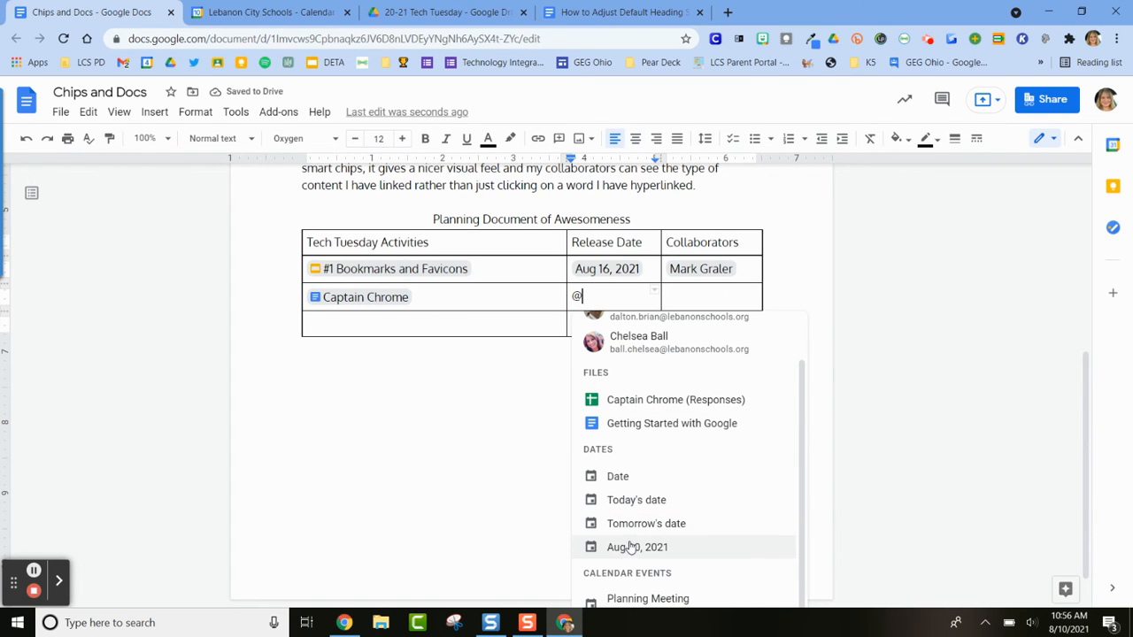
pyautogui.scroll(-1, 629, 542)
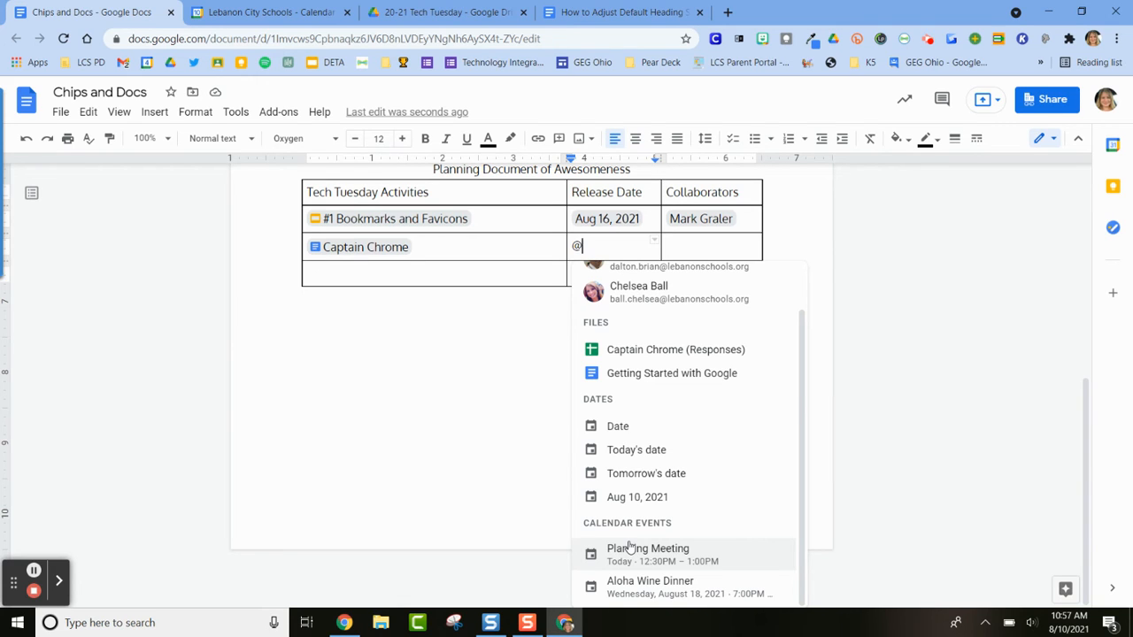
pyautogui.click(632, 587)
# Insert a people chip for the collaborator in the Collaborators cell of the Captain Chrome row
pyautogui.click(695, 293)
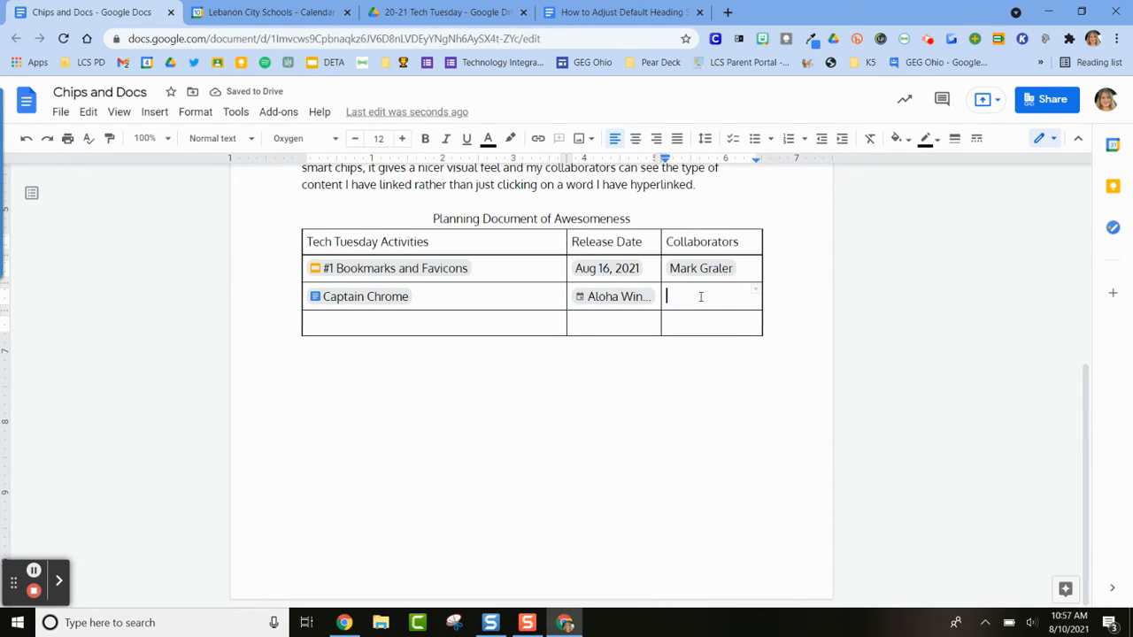
pyautogui.write('@b')
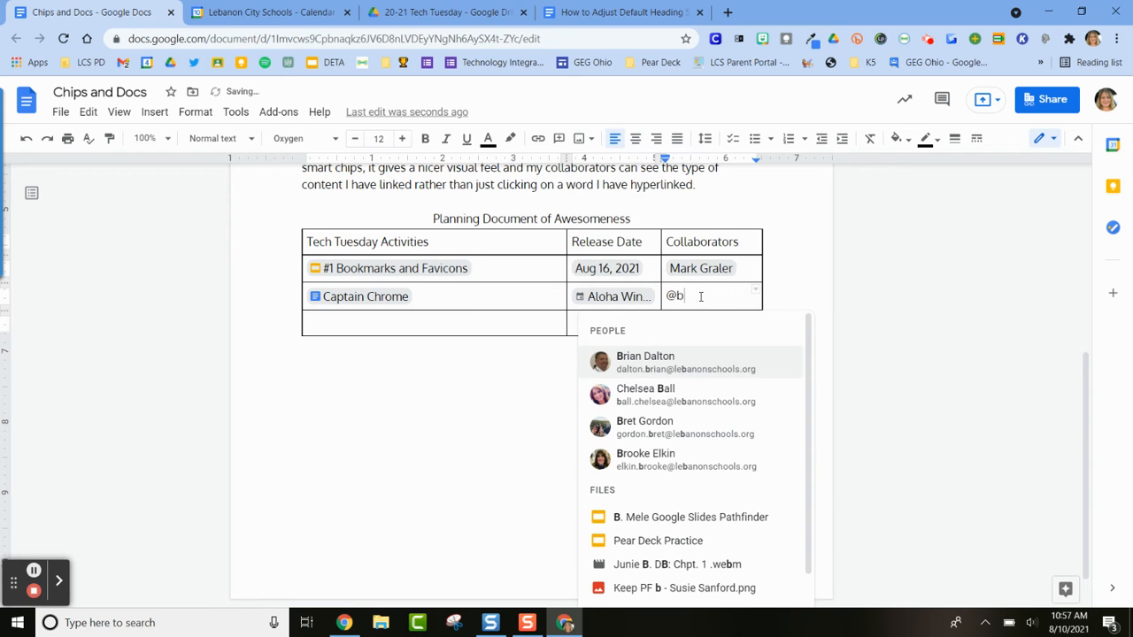
pyautogui.click(647, 361)
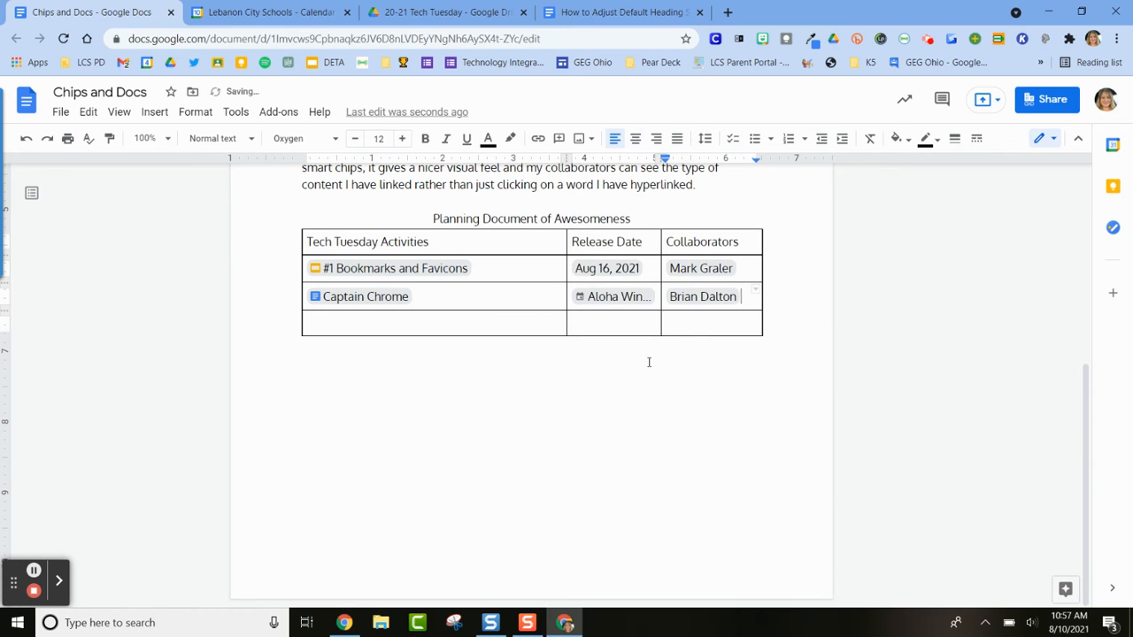
# Copy the sharing link of the "How to Adjust Default Heading Styles" document from its sharing settings
pyautogui.click(333, 321)
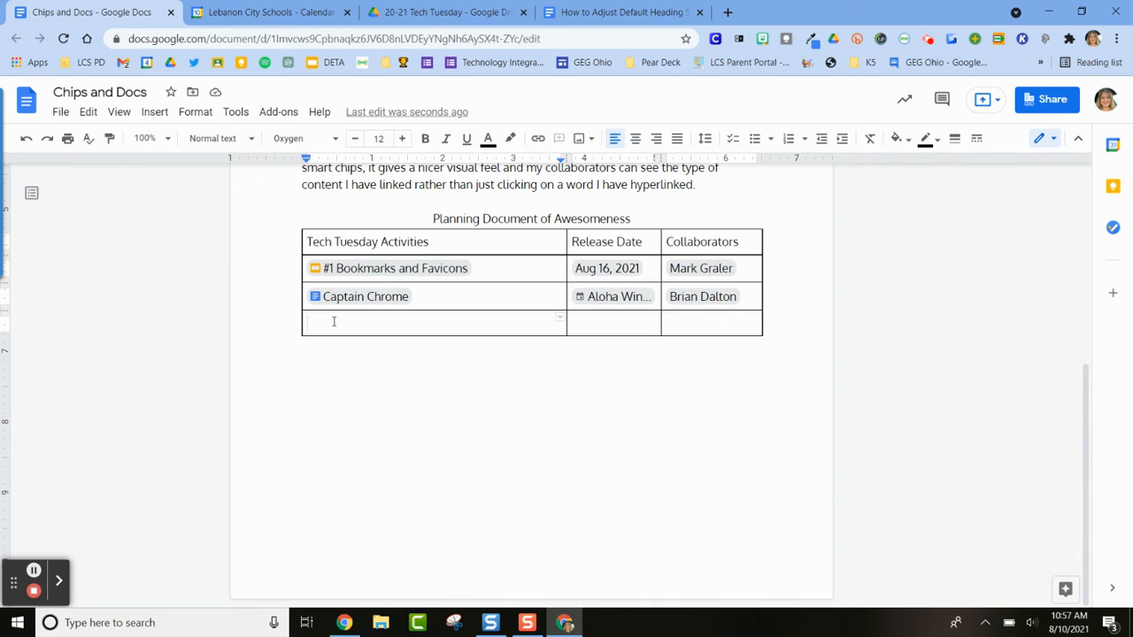
pyautogui.click(604, 14)
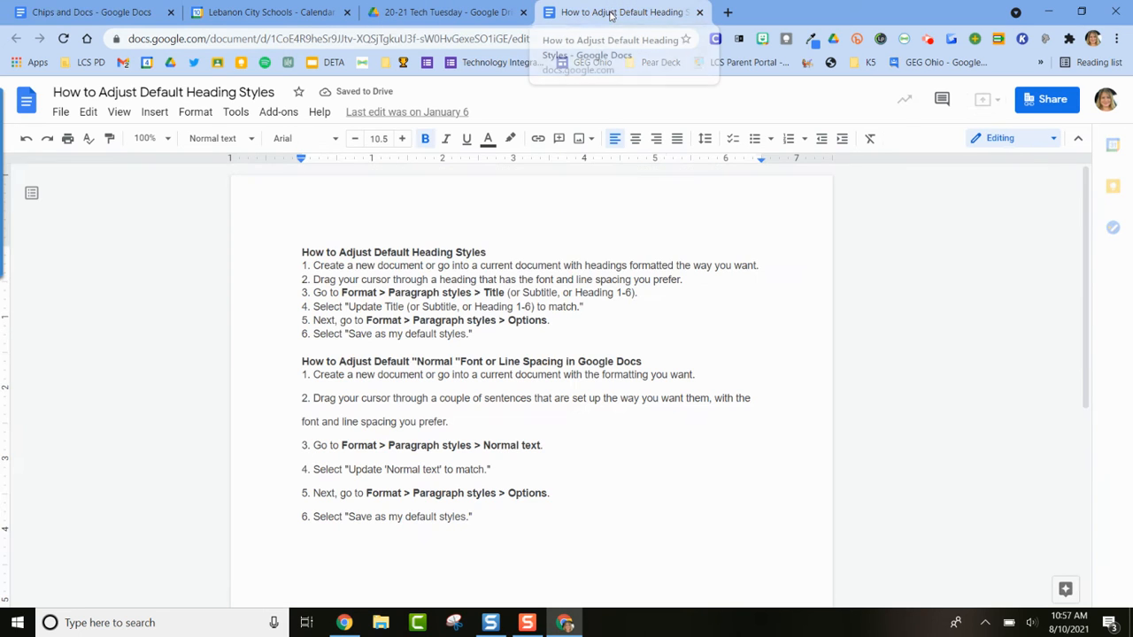
pyautogui.click(1028, 100)
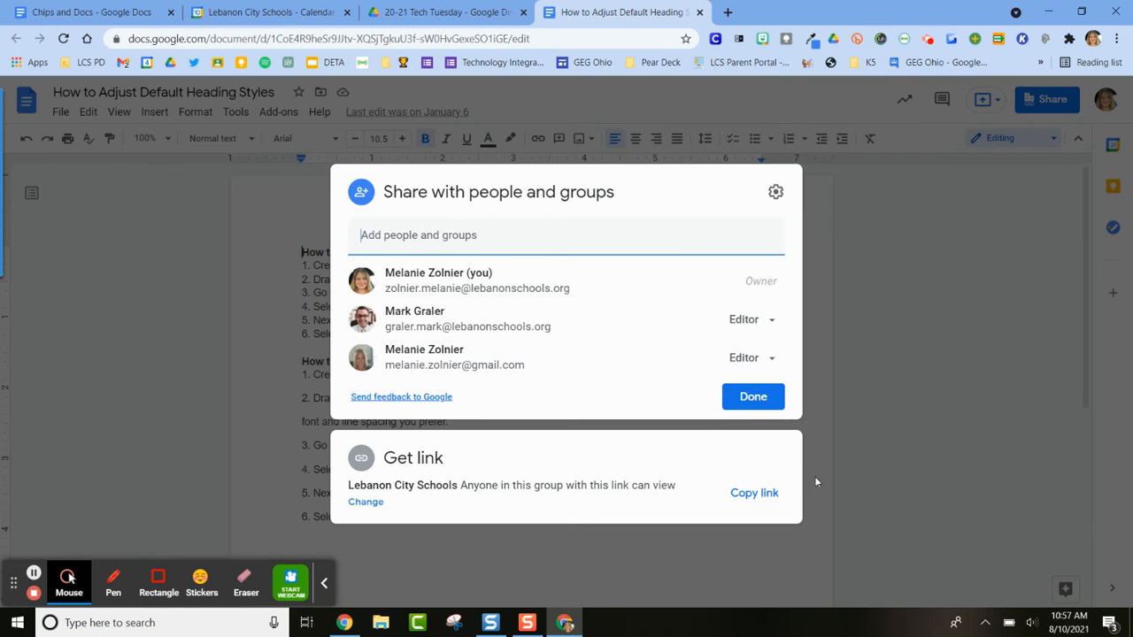
pyautogui.click(745, 498)
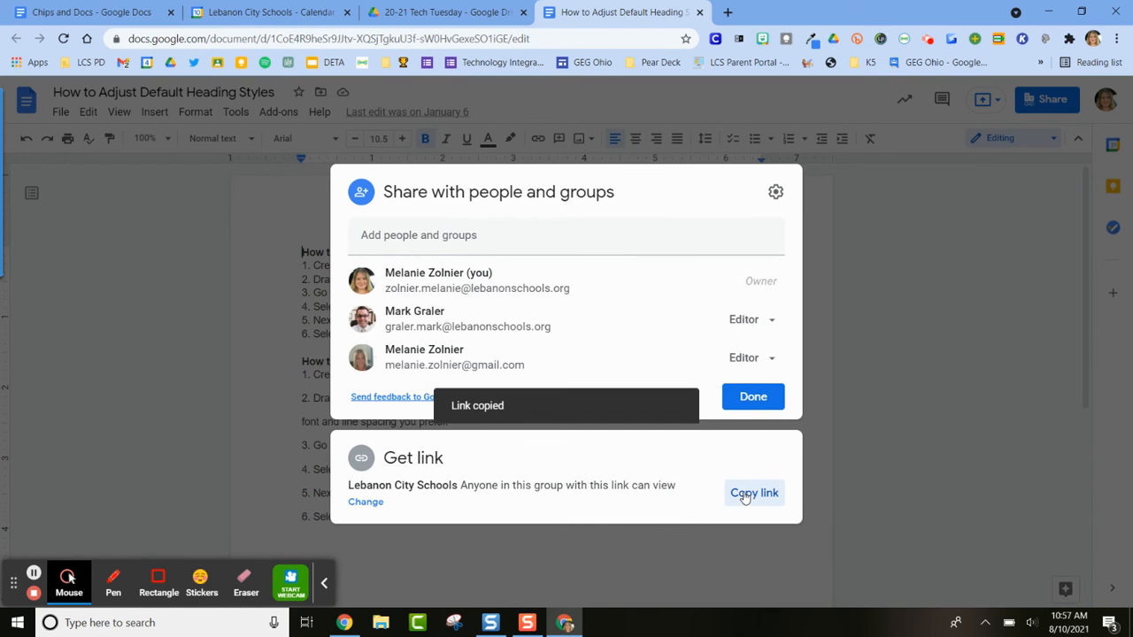
# Paste the copied link into the third activity row of Chips and Docs and replace it with a file chip
pyautogui.click(77, 12)
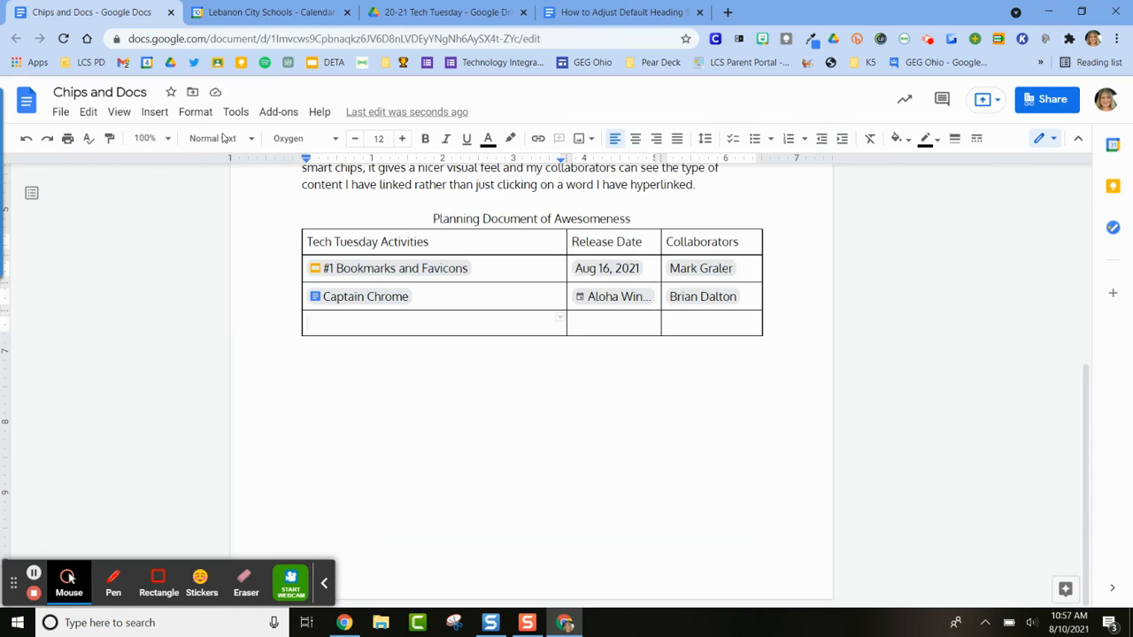
pyautogui.click(339, 318)
pyautogui.write('@')
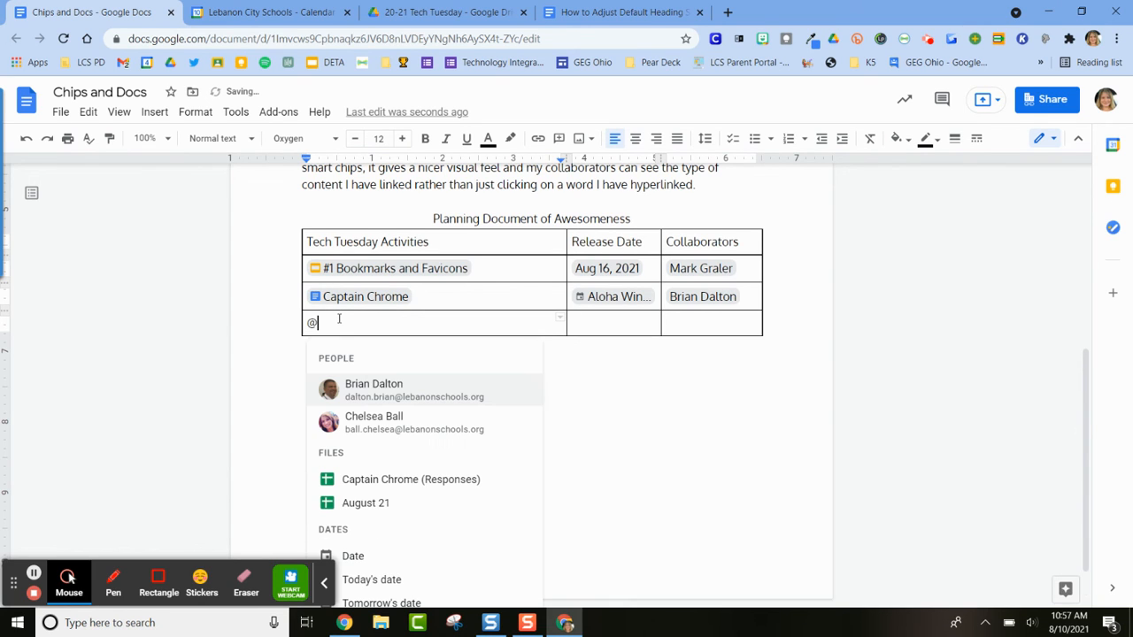
pyautogui.hotkey('ctrl', 'v')
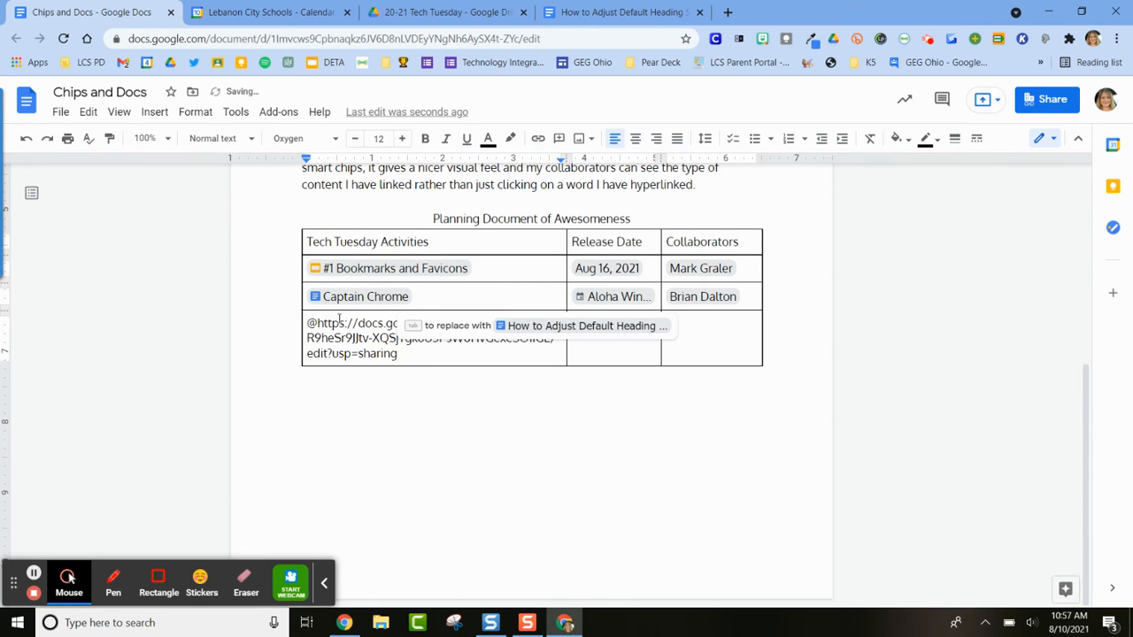
pyautogui.click(546, 326)
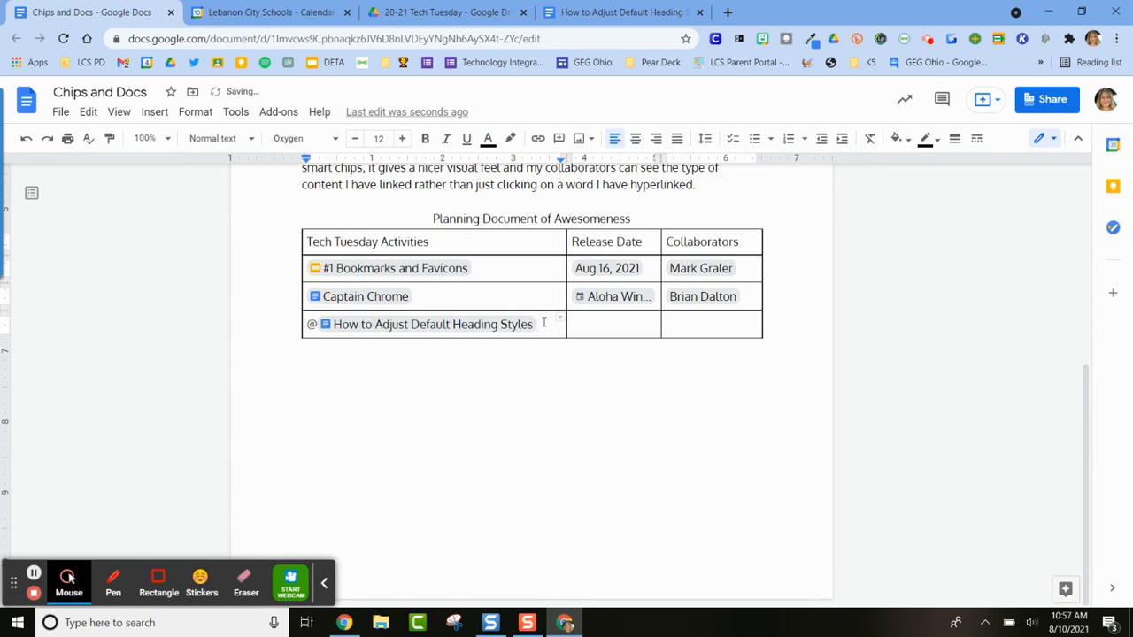
# Delete the stray "@" in front of the "How to Adjust Default Heading Styles" chip
pyautogui.rightClick(550, 330)
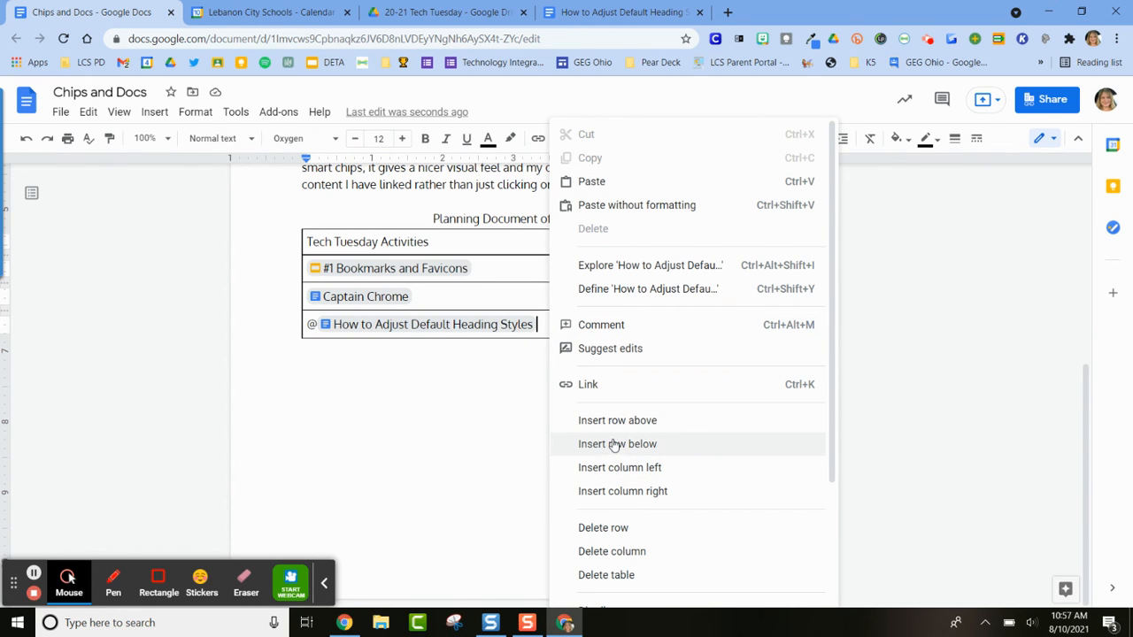
pyautogui.click(317, 320)
pyautogui.press('BackSpace')
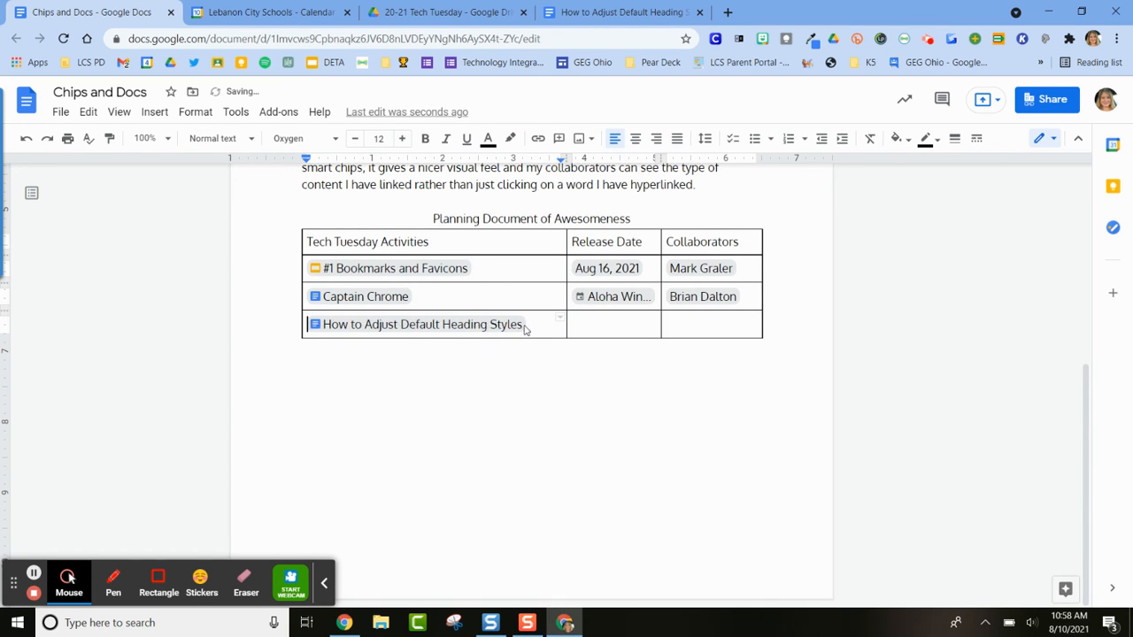
# Insert a table row below the "How to Adjust Default Heading Styles" row
pyautogui.click(548, 328)
pyautogui.rightClick(539, 326)
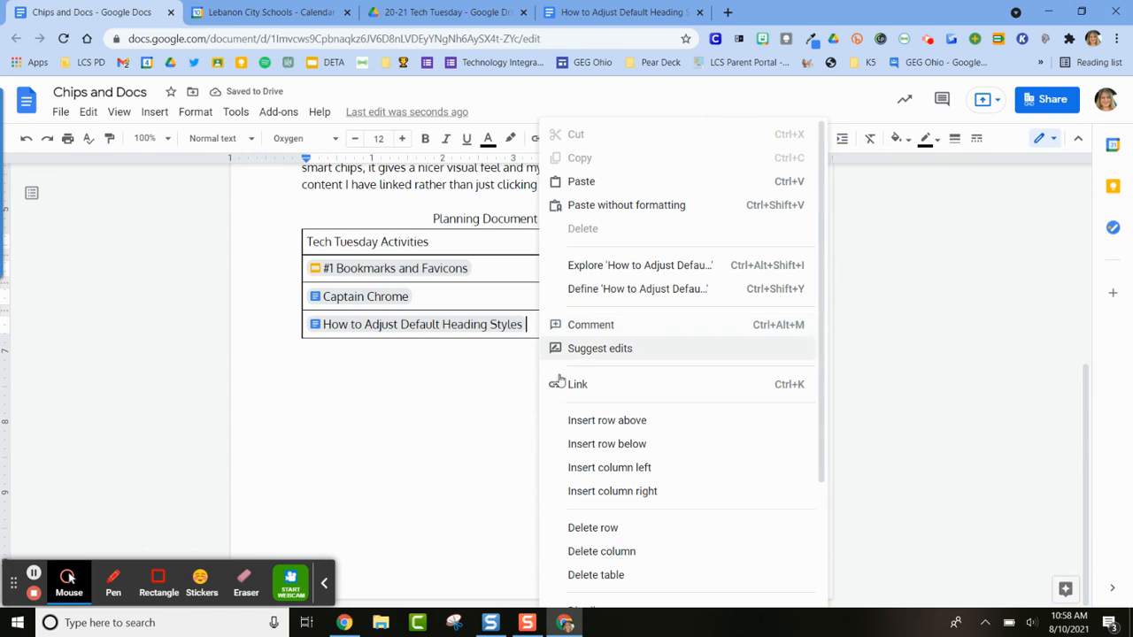
pyautogui.click(598, 444)
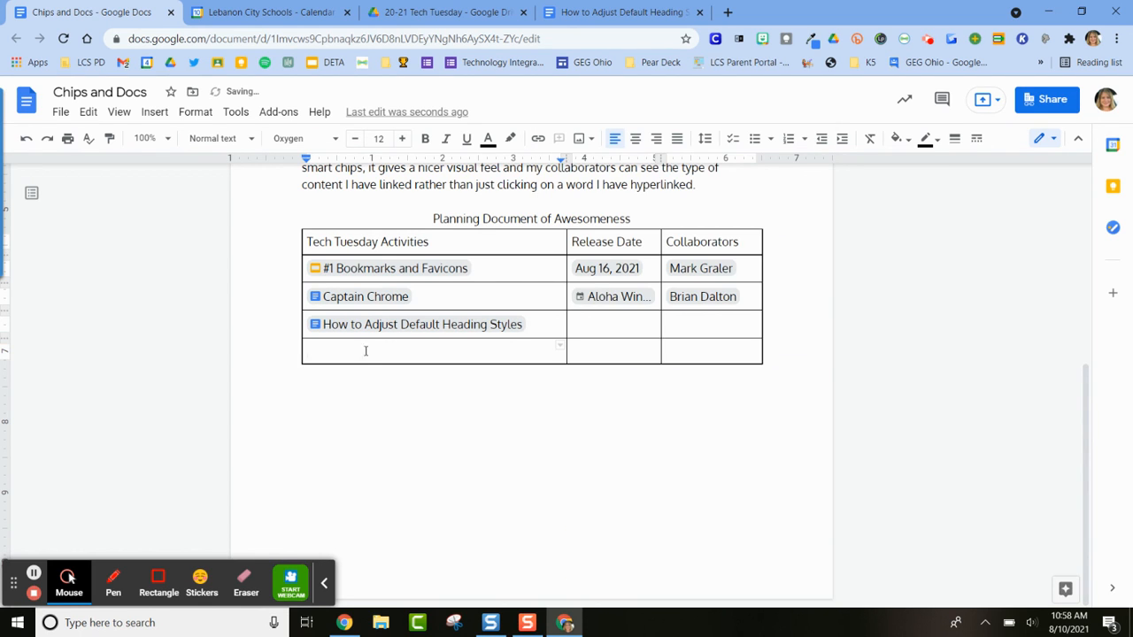
# Search for "august" in the new row's activity cell and insert the "August 21" spreadsheet as a smart chip
pyautogui.write('@')
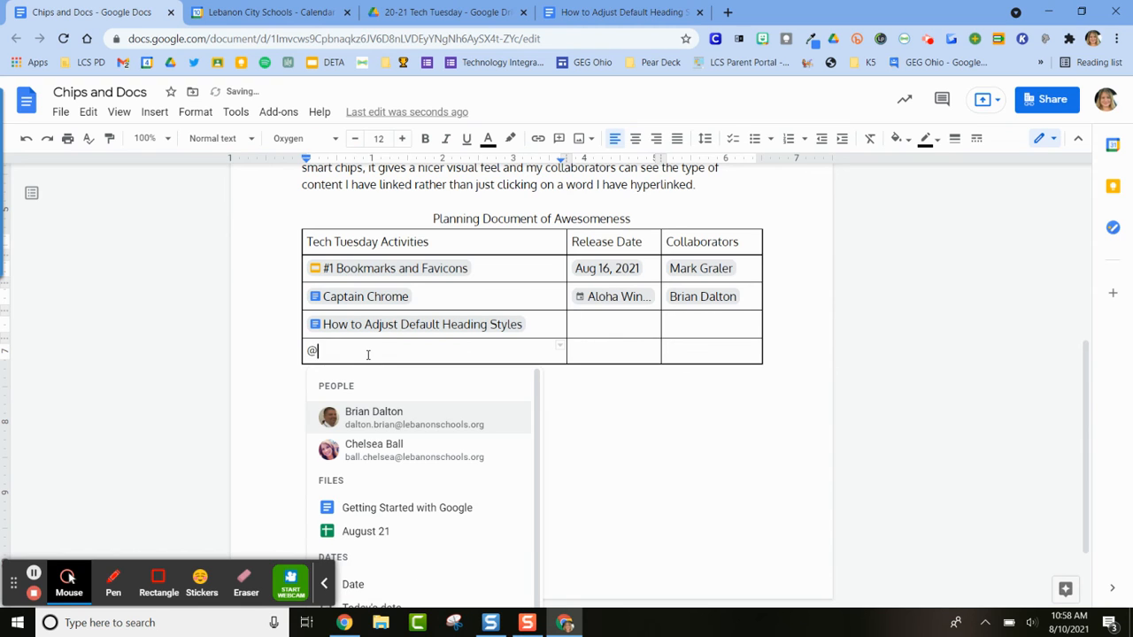
pyautogui.write('ugu')
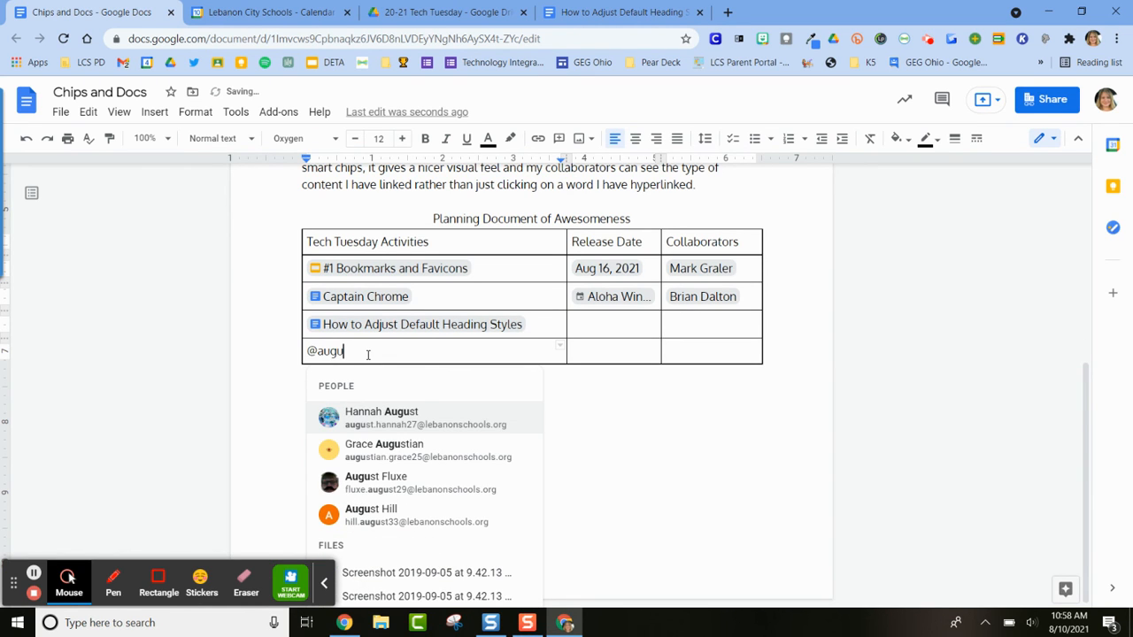
pyautogui.write('st')
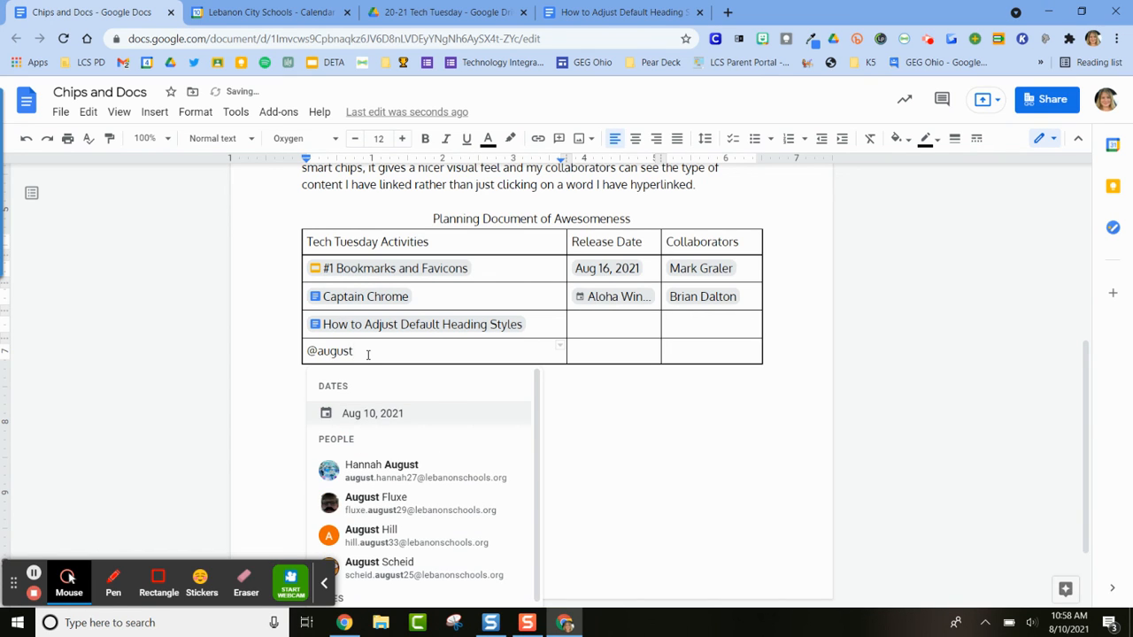
pyautogui.scroll(-2, 450, 472)
pyautogui.click(373, 465)
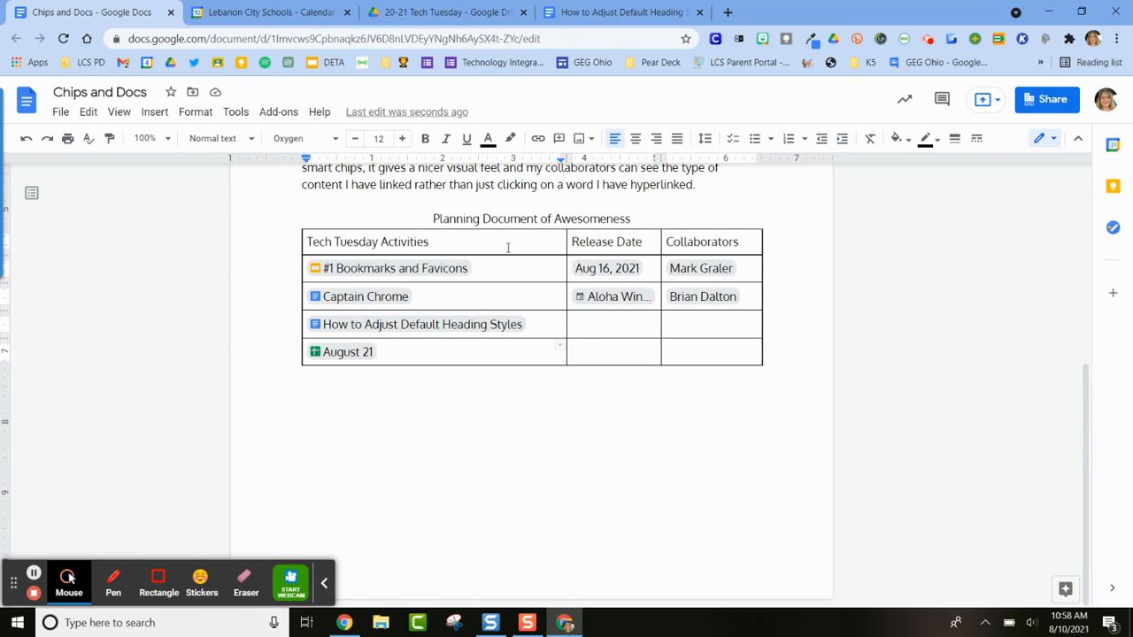
# Preview the Bookmarks and Favicons, Aug 16, 2021, How to Adjust Default Heading Styles and August 21 chips
pyautogui.moveTo(394, 272)
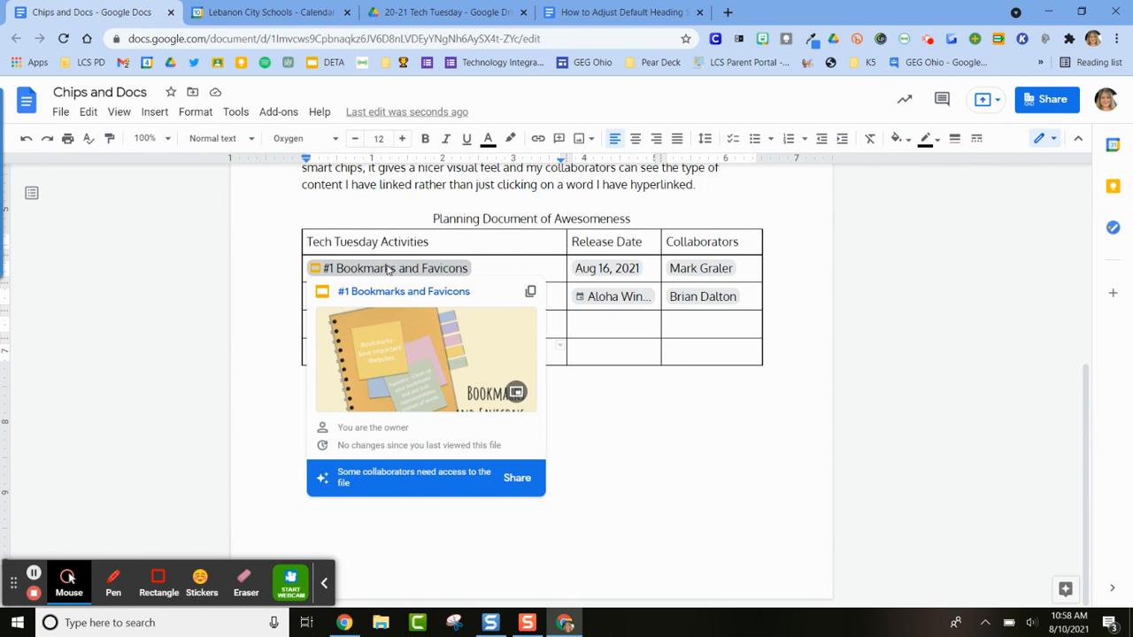
pyautogui.moveTo(619, 273)
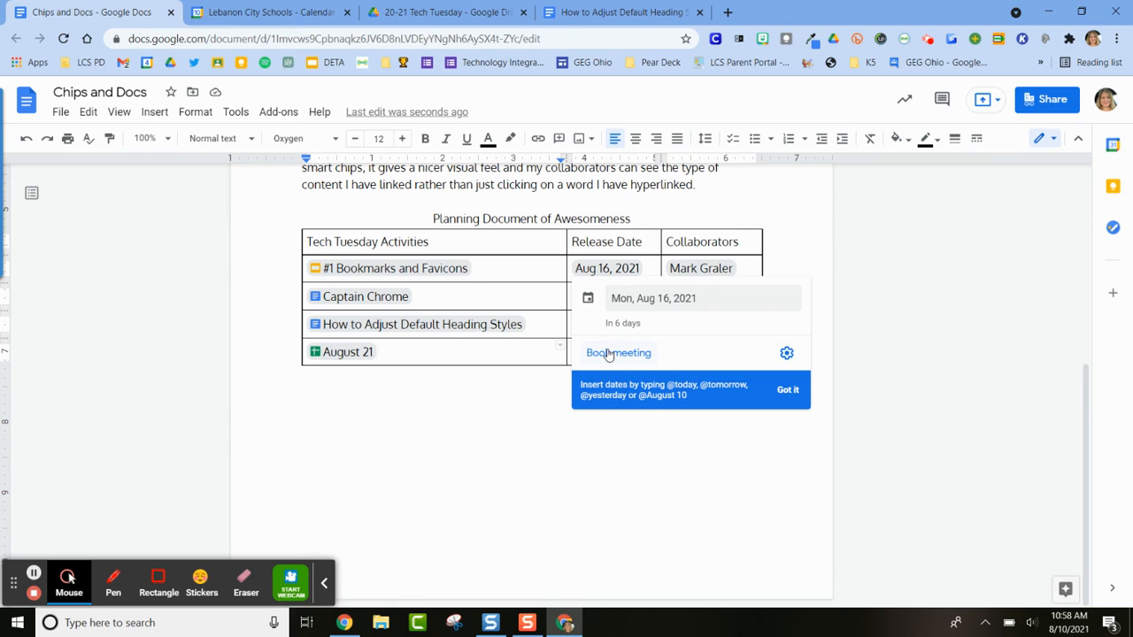
pyautogui.moveTo(443, 326)
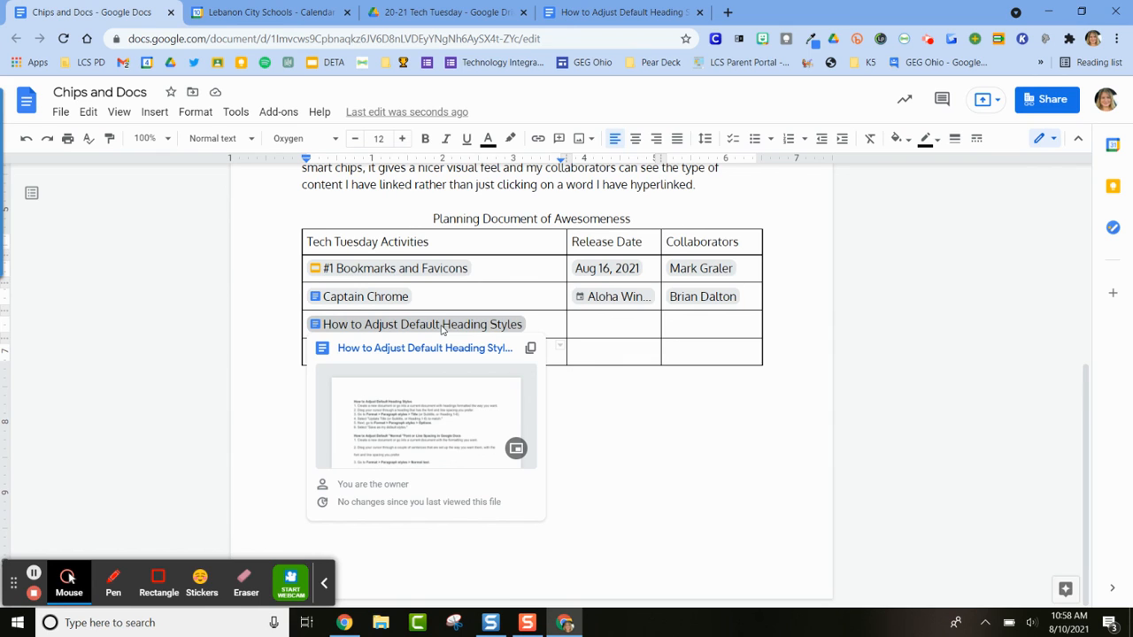
pyautogui.moveTo(348, 353)
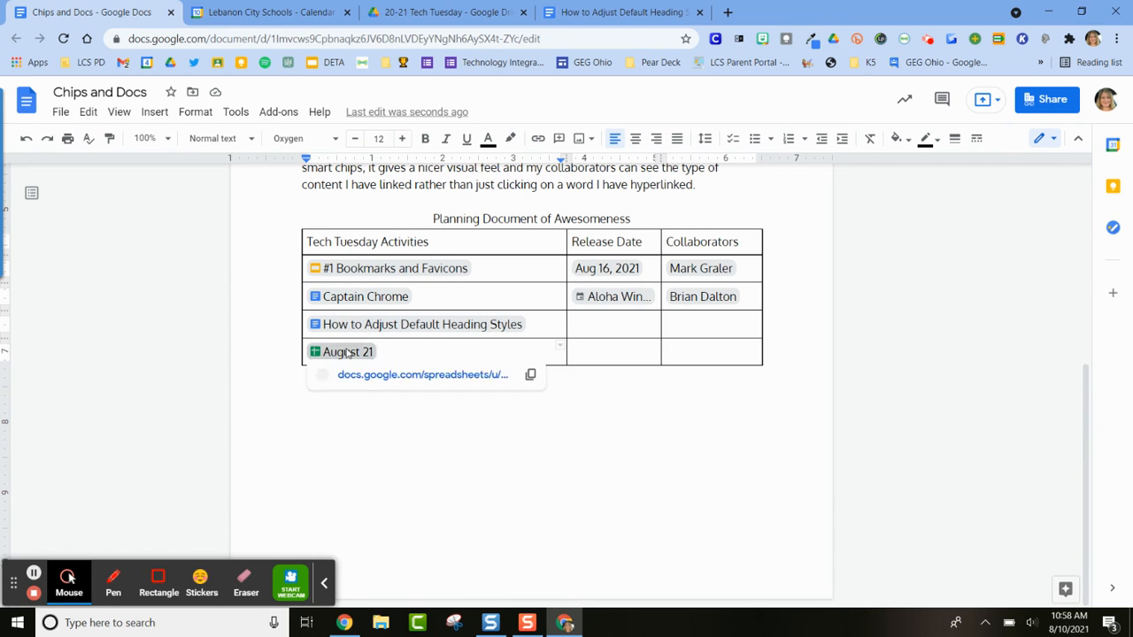